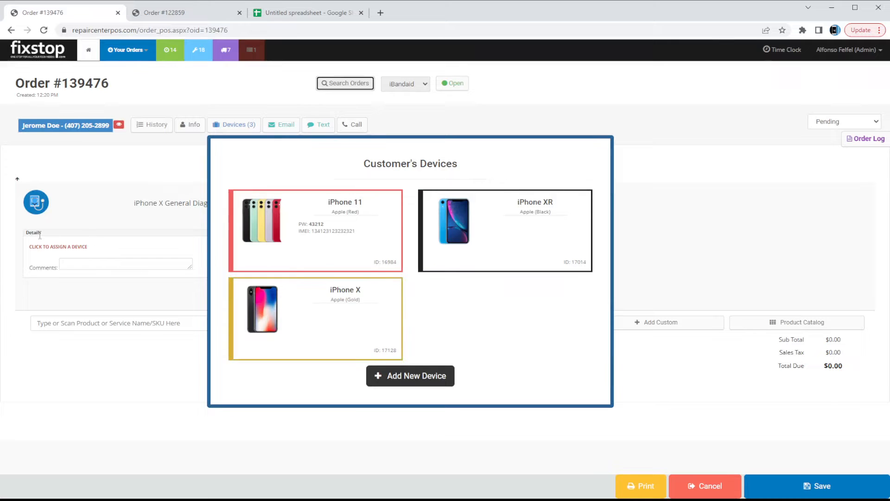
Assign the gold iPhone X to General Diagnostics with status Repairing and location Store.
{"action": "left_click", "coordinate": [51, 247]}
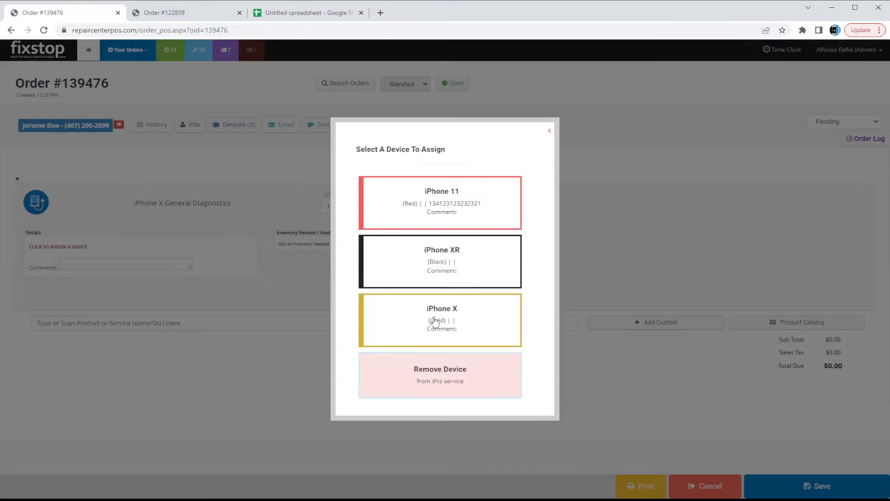
{"action": "left_click", "coordinate": [464, 321]}
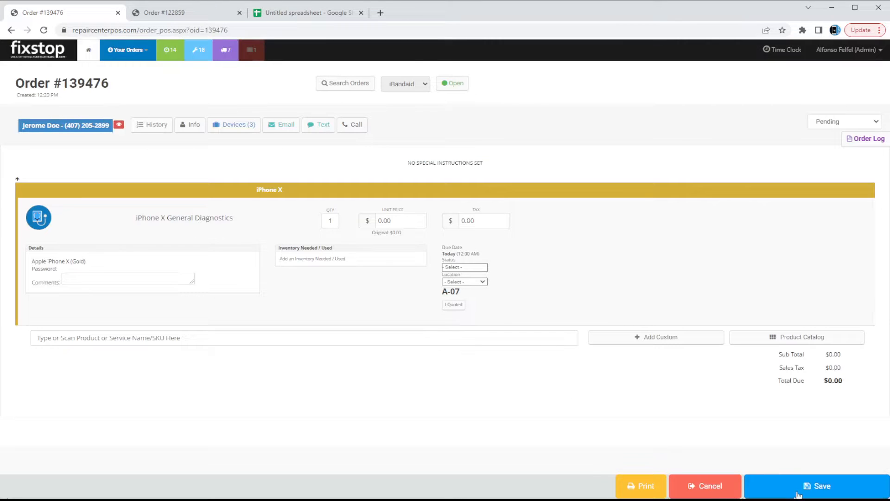
{"action": "left_click", "coordinate": [453, 269]}
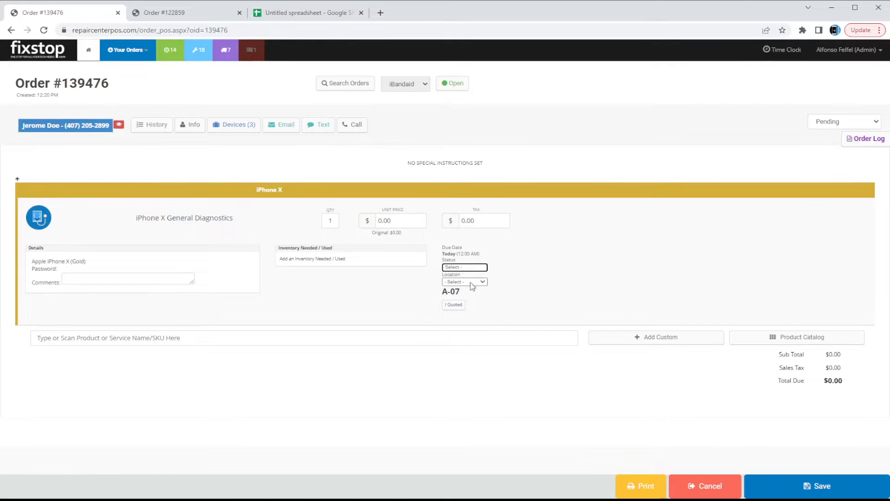
{"action": "left_click", "coordinate": [470, 285]}
{"action": "left_click", "coordinate": [478, 281]}
{"action": "left_click", "coordinate": [476, 286]}
{"action": "left_click", "coordinate": [511, 277]}
{"action": "left_click", "coordinate": [476, 268]}
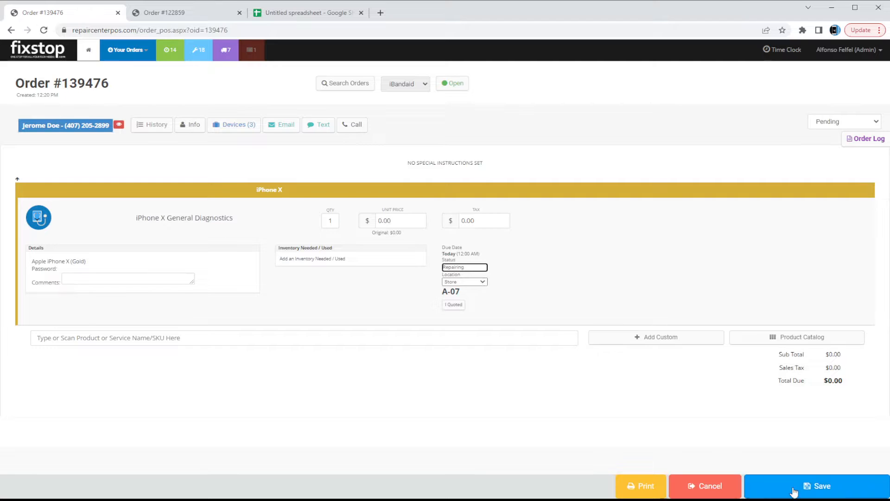
Save the order, giving 'customer said no power up' as the status-change reason.
{"action": "left_click", "coordinate": [828, 488]}
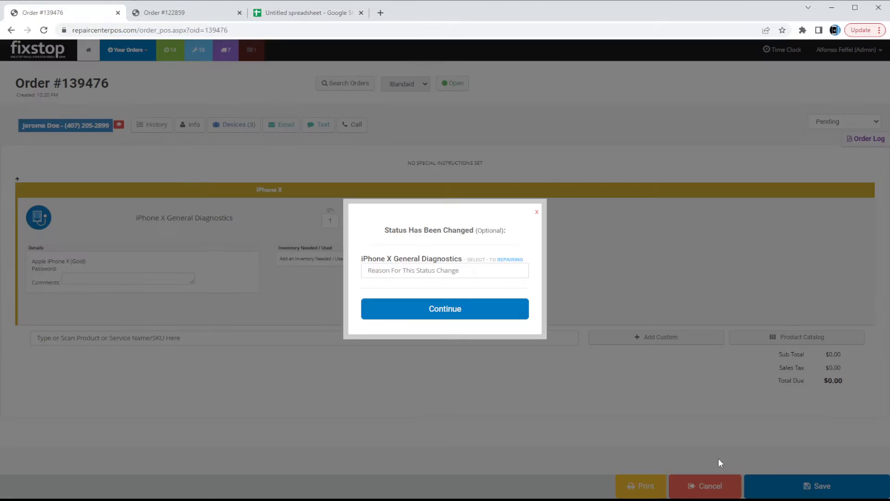
{"action": "left_click", "coordinate": [494, 271]}
{"action": "type", "text": "d"}
{"action": "key", "text": "BackSpace"}
{"action": "type", "text": "customer said "}
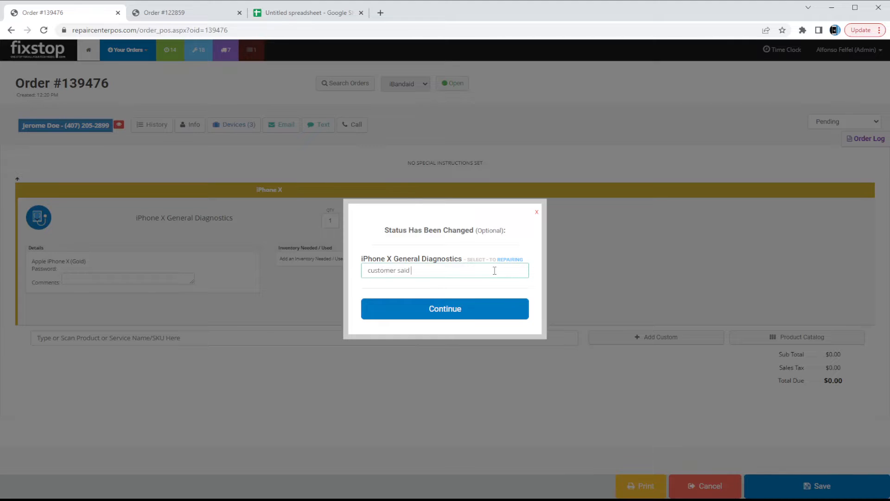
{"action": "type", "text": "no power up"}
{"action": "key", "text": "Return"}
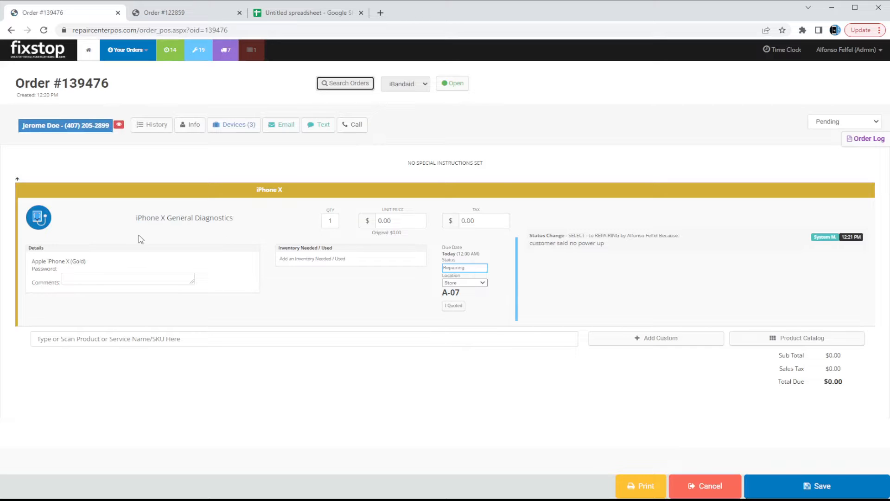
Record the diagnostics quote as approved with a 30-minute repair time estimate.
{"action": "left_click", "coordinate": [449, 308]}
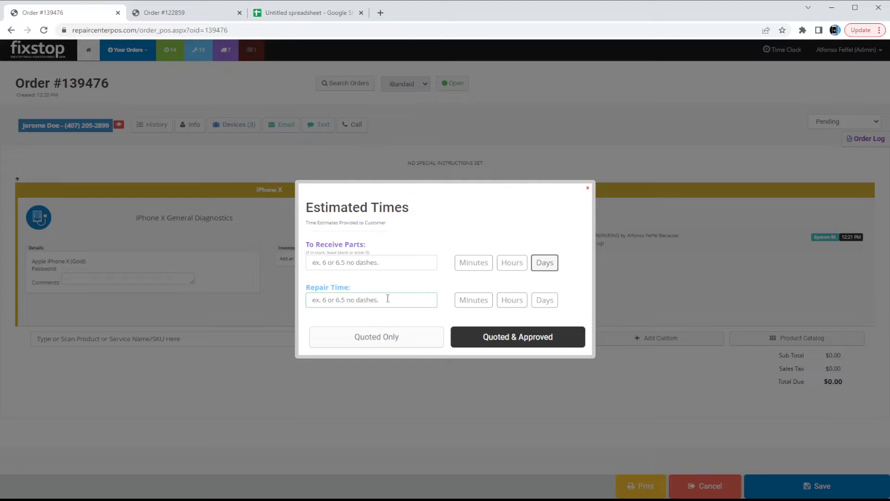
{"action": "type", "text": "3"}
{"action": "left_click", "coordinate": [463, 302]}
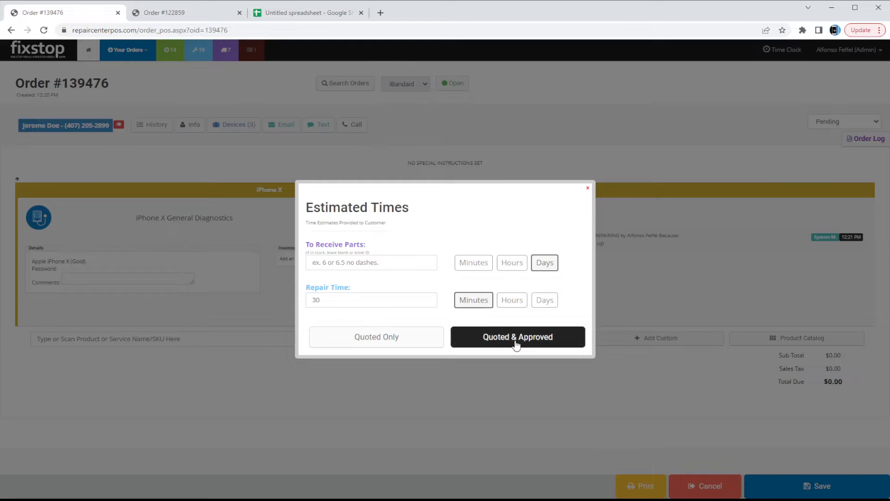
{"action": "left_click", "coordinate": [516, 345]}
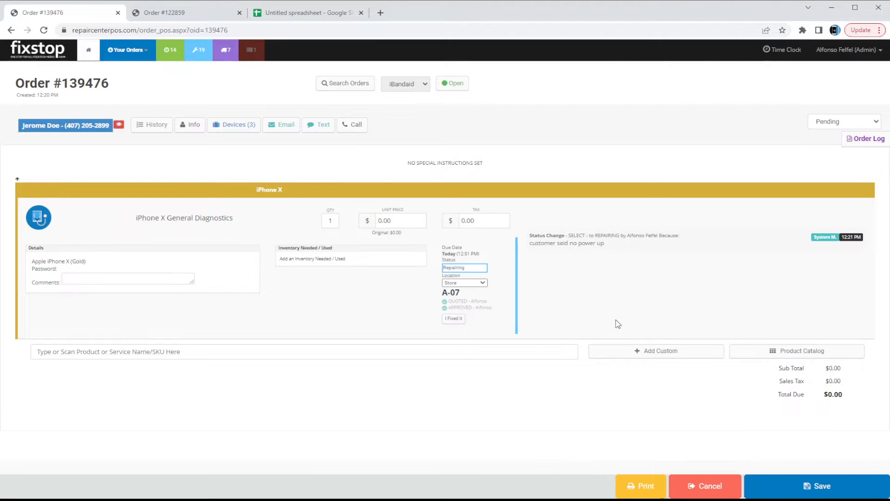
Add the note 'phone needs a new battery, quote $100' to the diagnostics log.
{"action": "mouse_move", "coordinate": [632, 229]}
{"action": "mouse_move", "coordinate": [589, 232]}
{"action": "type", "text": "phone needs a new battery, quote $100"}
{"action": "key", "text": "Return"}
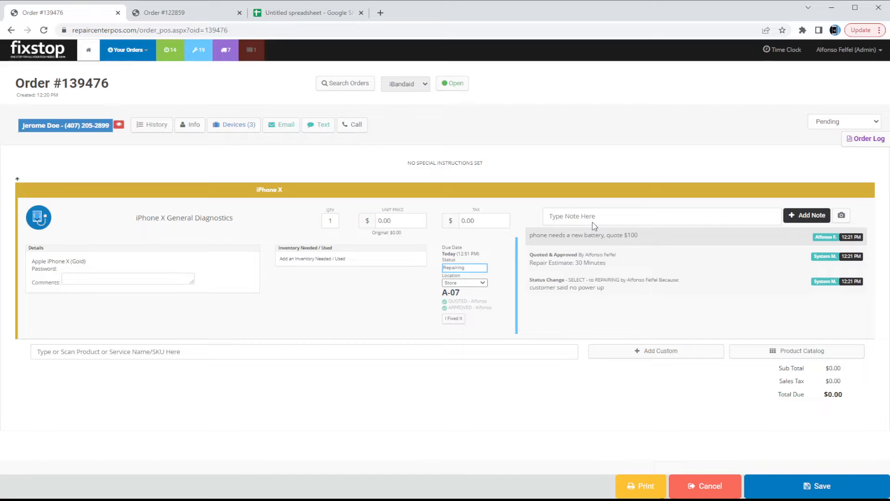
{"action": "left_click", "coordinate": [465, 268]}
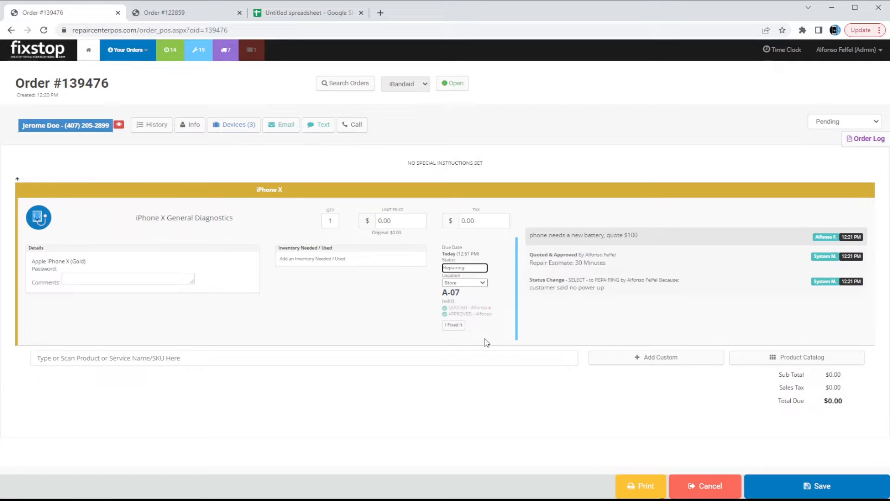
Save the Waiting on Customer status with reason 'no way to contact customer, waiting for them to drop by'.
{"action": "left_click", "coordinate": [771, 478]}
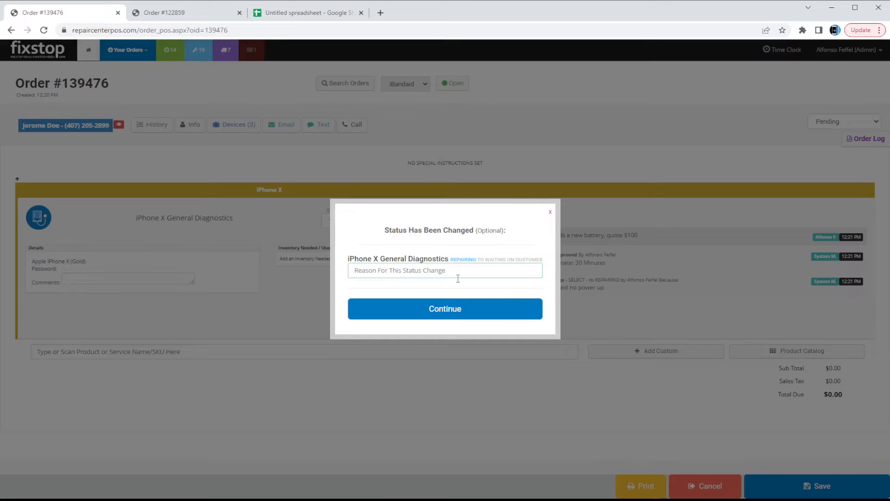
{"action": "type", "text": "no way to contact customer."}
{"action": "key", "text": "BackSpace"}
{"action": "type", "text": ", waiting for them to drop by"}
{"action": "key", "text": "Return"}
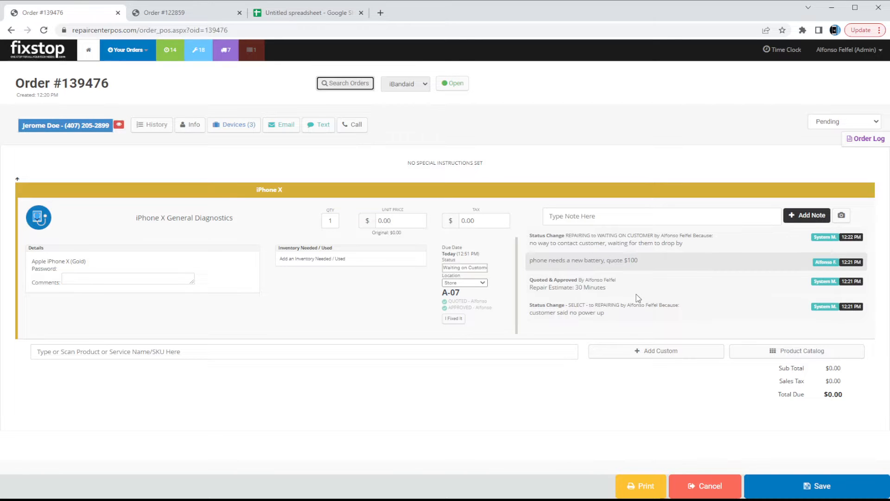
Add iPhone X Battery Replacement ($99.99) to the order, assign the gold iPhone X, and save.
{"action": "left_click", "coordinate": [512, 355]}
{"action": "type", "text": "iphone x battery"}
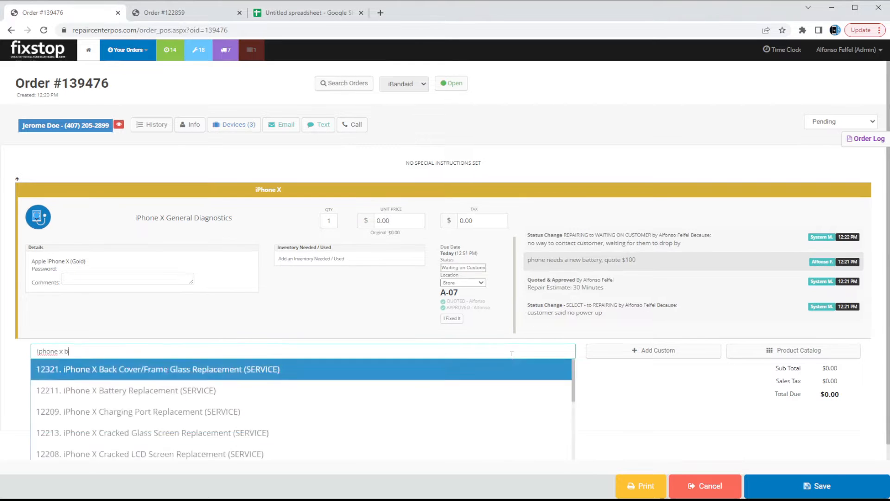
{"action": "key", "text": "Return"}
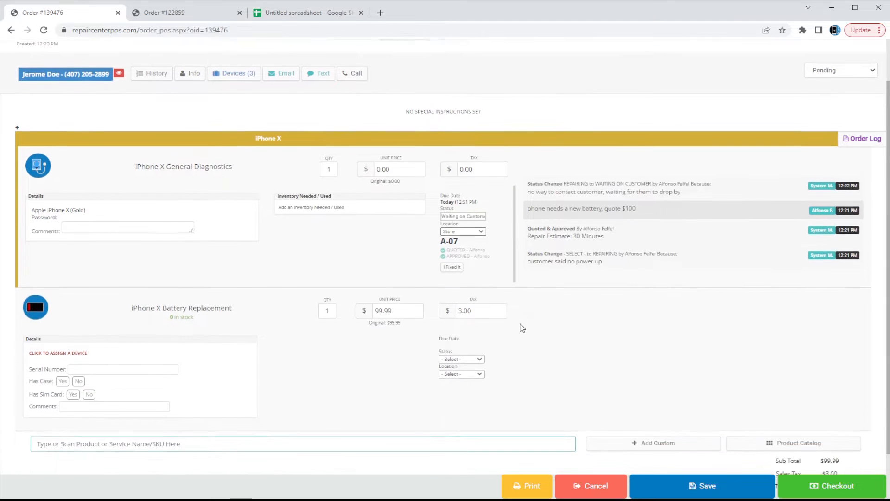
{"action": "left_click", "coordinate": [64, 352]}
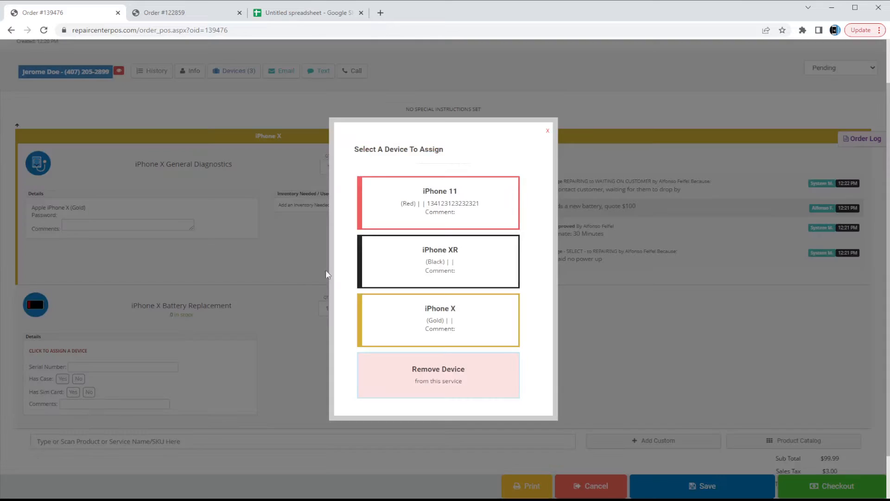
{"action": "left_click", "coordinate": [455, 321]}
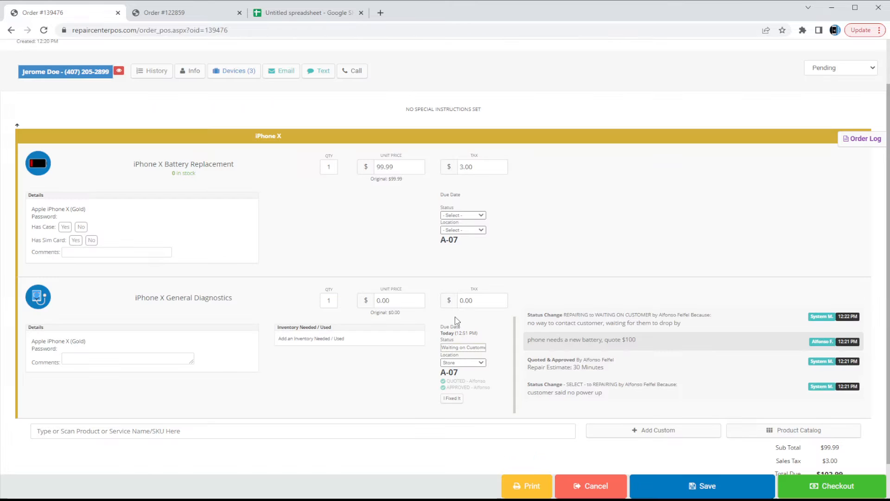
{"action": "scroll", "coordinate": [656, 374], "scroll_direction": "up", "scroll_amount": 2}
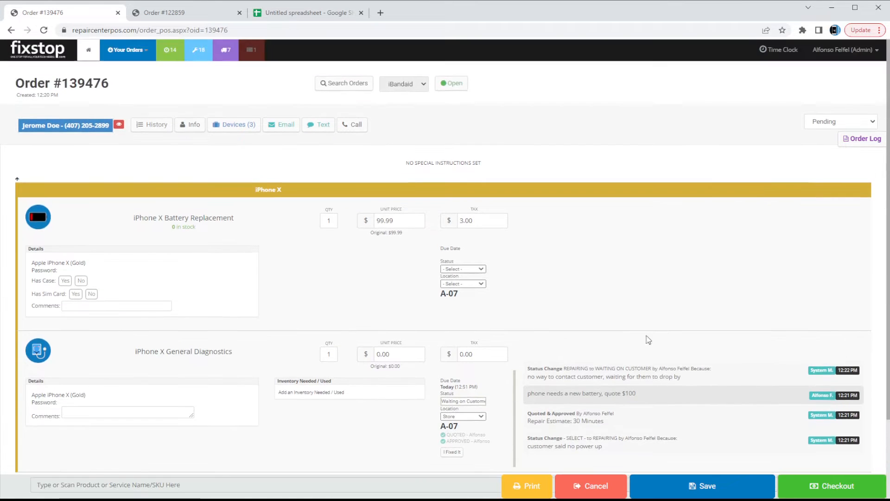
{"action": "scroll", "coordinate": [666, 488], "scroll_direction": "down", "scroll_amount": 2}
{"action": "left_click", "coordinate": [666, 488]}
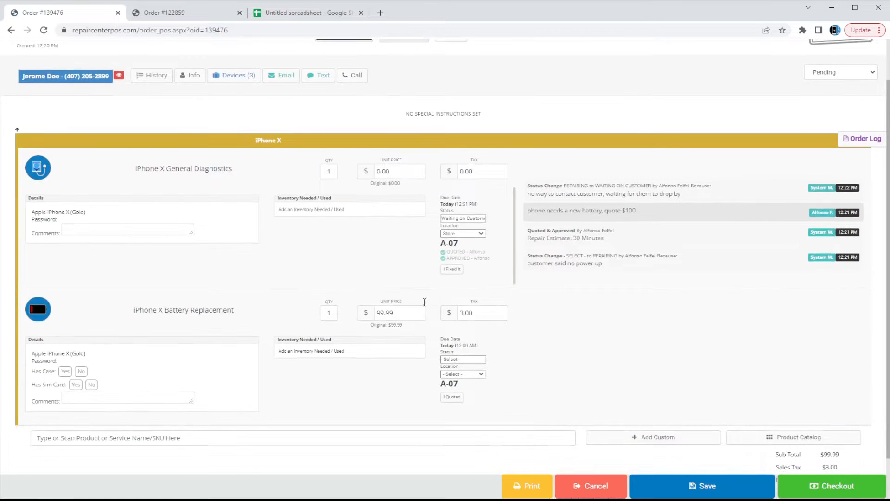
Set diagnostics to Completed and the battery replacement to Needs Parts at Store, then save.
{"action": "left_click", "coordinate": [479, 220]}
{"action": "key", "text": "c"}
{"action": "left_click", "coordinate": [476, 360]}
{"action": "left_click", "coordinate": [473, 395]}
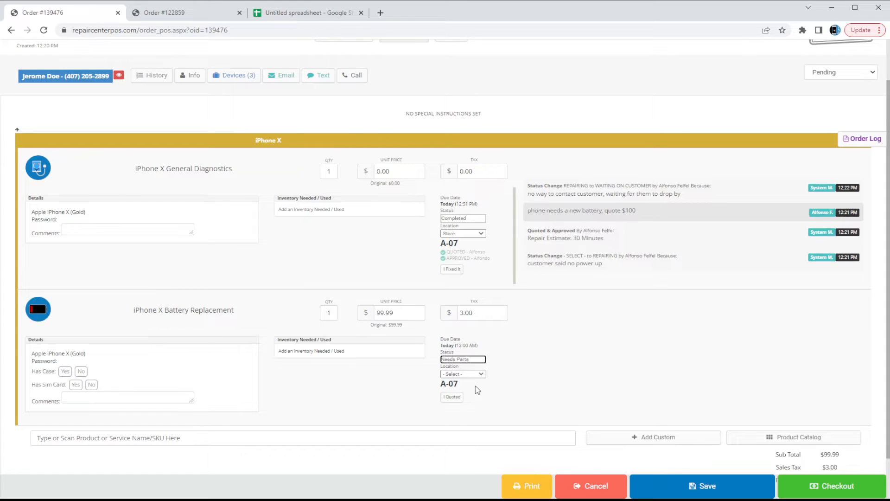
{"action": "left_click", "coordinate": [464, 389]}
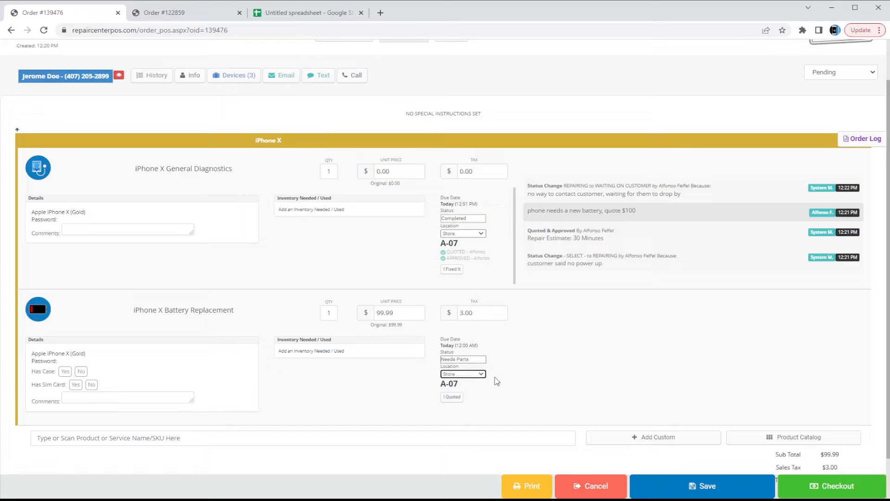
{"action": "left_click", "coordinate": [677, 485]}
{"action": "left_click", "coordinate": [475, 248]}
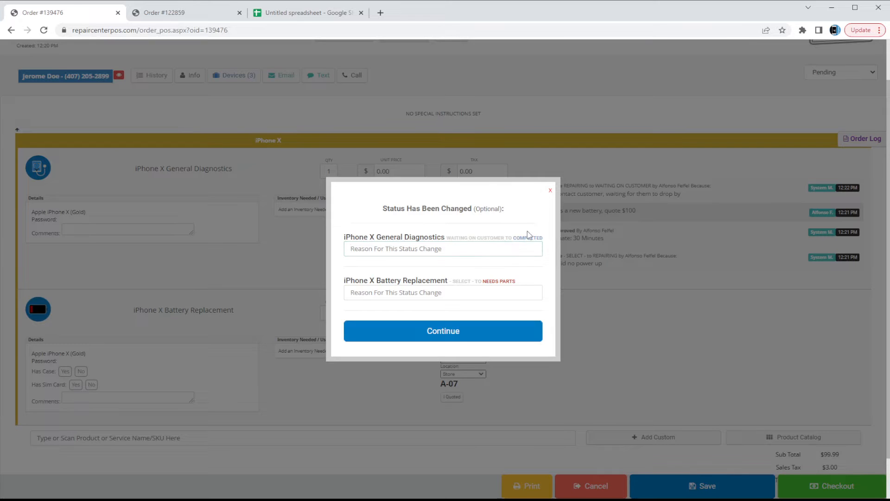
Enter reasons 'customer approved battery' and 'ETA'd customer 1 day for battery to come in'.
{"action": "type", "text": "customer appr"}
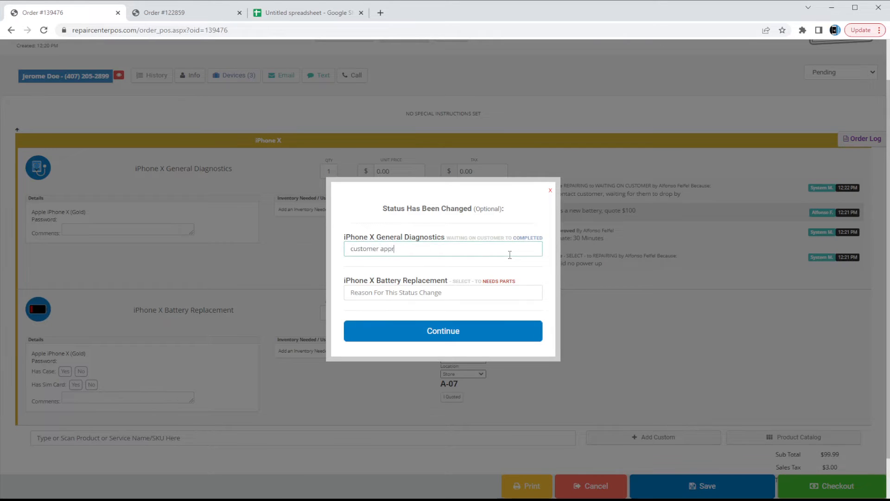
{"action": "type", "text": "oved battery"}
{"action": "key", "text": "Tab"}
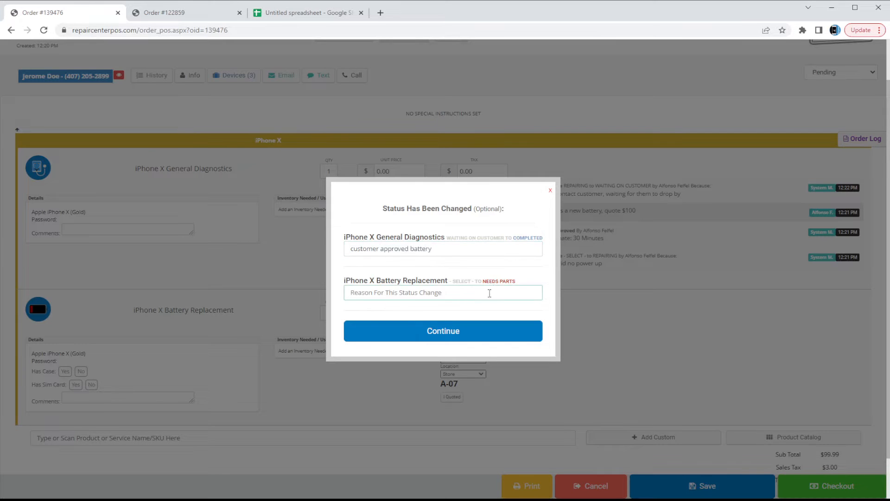
{"action": "type", "text": "ETA'd customer 1 day for battery to come in"}
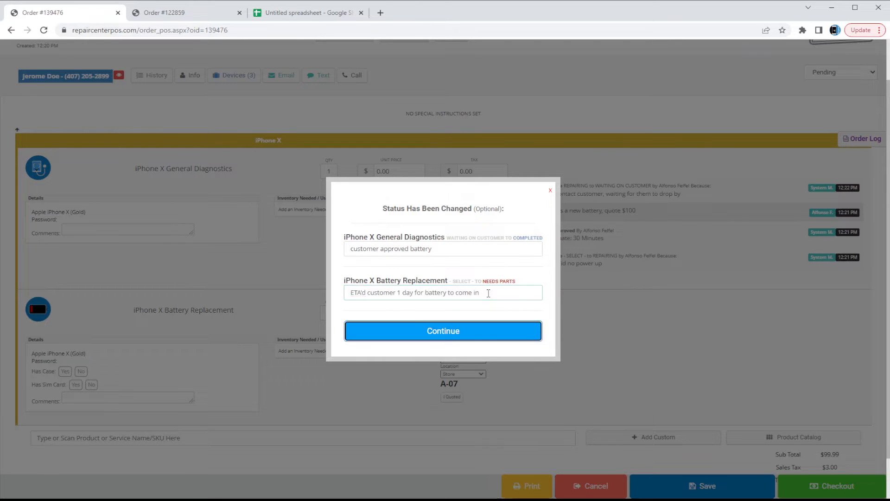
{"action": "key", "text": "Return"}
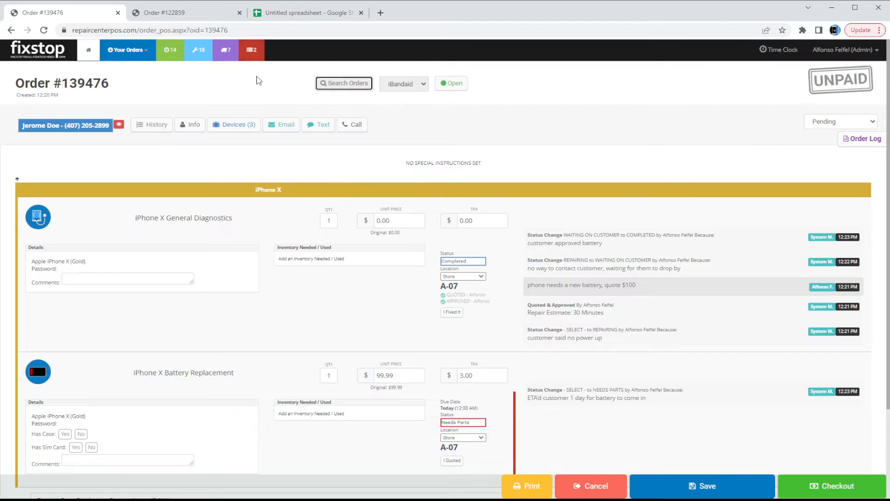
Open the iPhone X battery order from the Needs Parts orders list.
{"action": "left_click", "coordinate": [254, 58]}
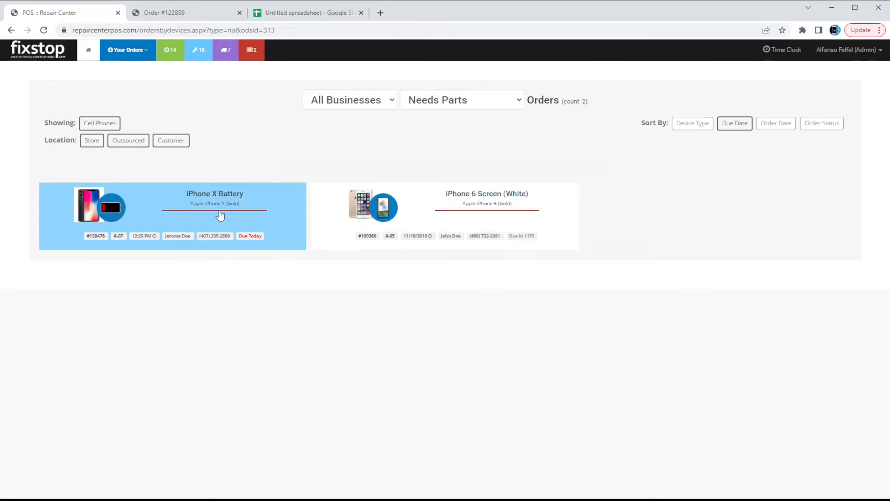
{"action": "left_click", "coordinate": [220, 216]}
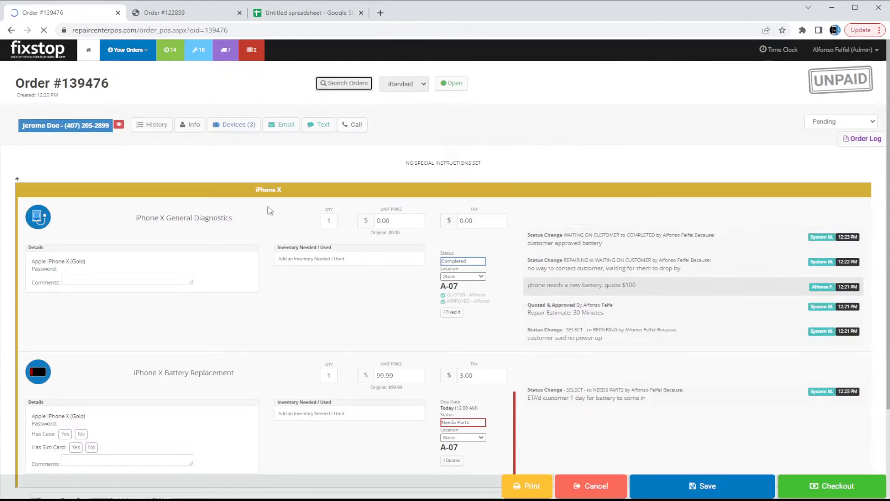
{"action": "scroll", "coordinate": [548, 268], "scroll_direction": "down", "scroll_amount": 1}
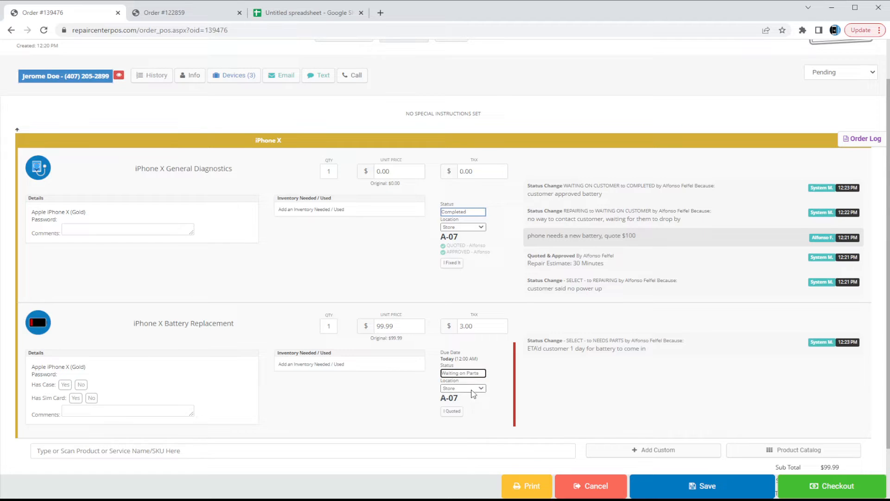
Approve the battery replacement quote with 1 day for parts and 2 hours repair time.
{"action": "left_click", "coordinate": [453, 412]}
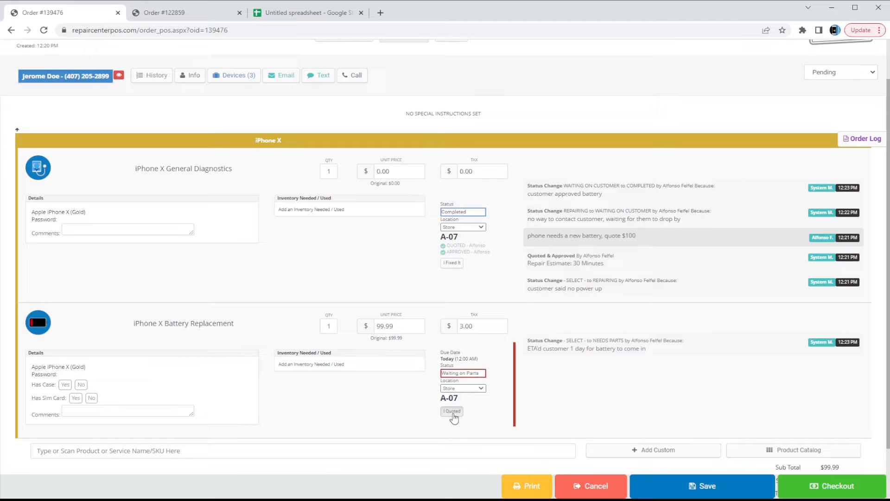
{"action": "left_click", "coordinate": [453, 412]}
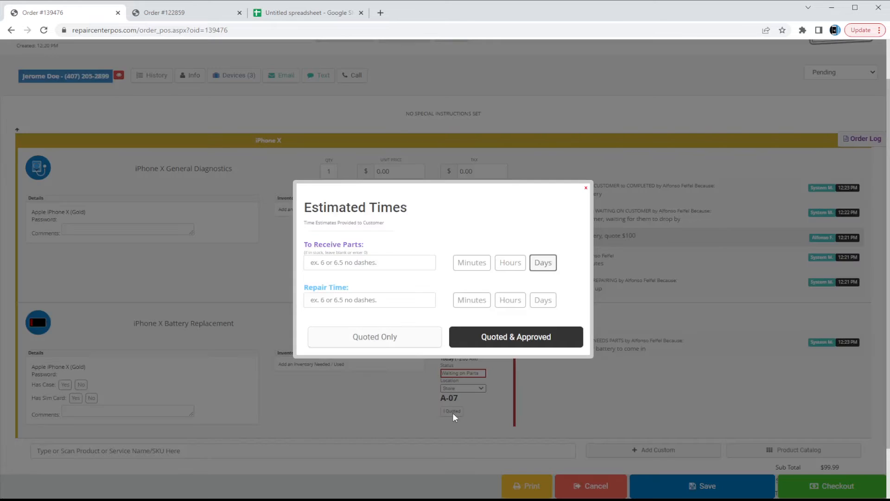
{"action": "left_click", "coordinate": [380, 267]}
{"action": "type", "text": "1"}
{"action": "type", "text": "2"}
{"action": "left_click", "coordinate": [510, 302]}
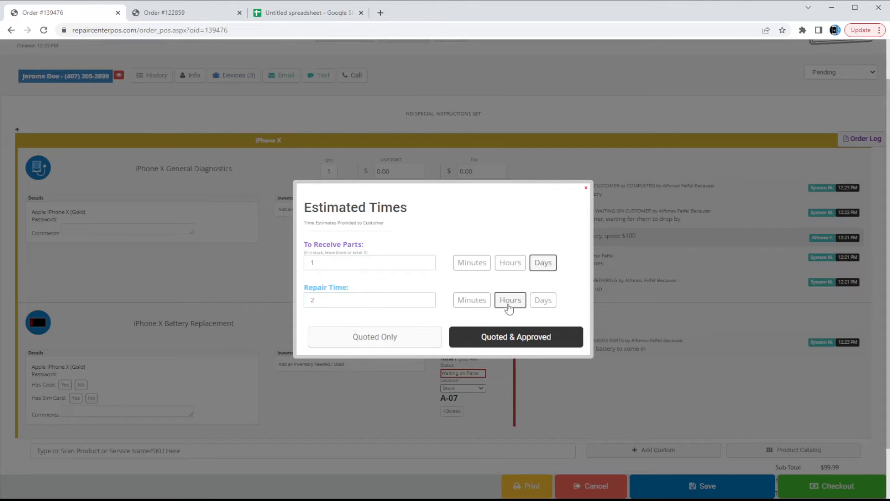
{"action": "left_click", "coordinate": [499, 338]}
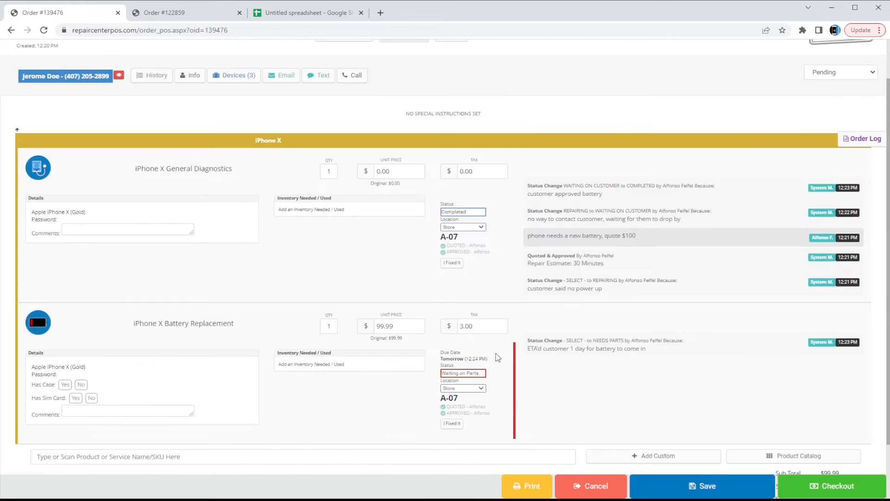
{"action": "scroll", "coordinate": [494, 397], "scroll_direction": "down", "scroll_amount": 1}
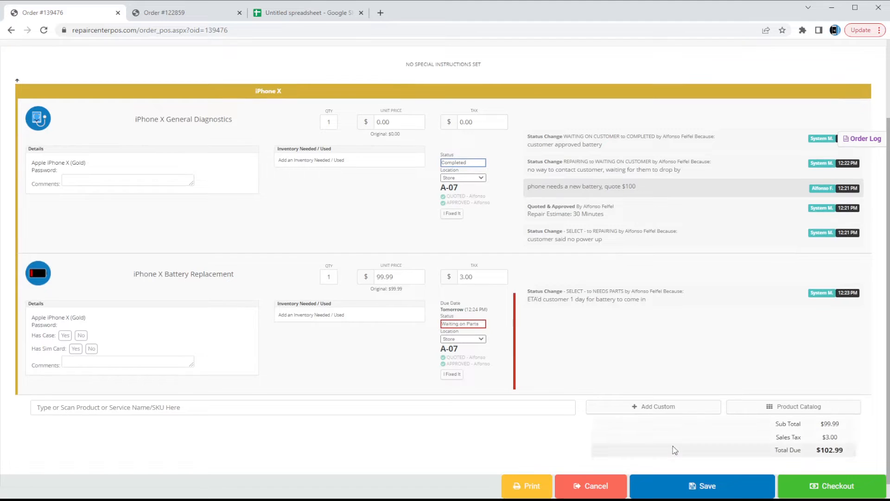
Save the order, logging the Waiting on Parts change with reason 'ordered battery, should be here tomorrow'.
{"action": "left_click", "coordinate": [669, 480]}
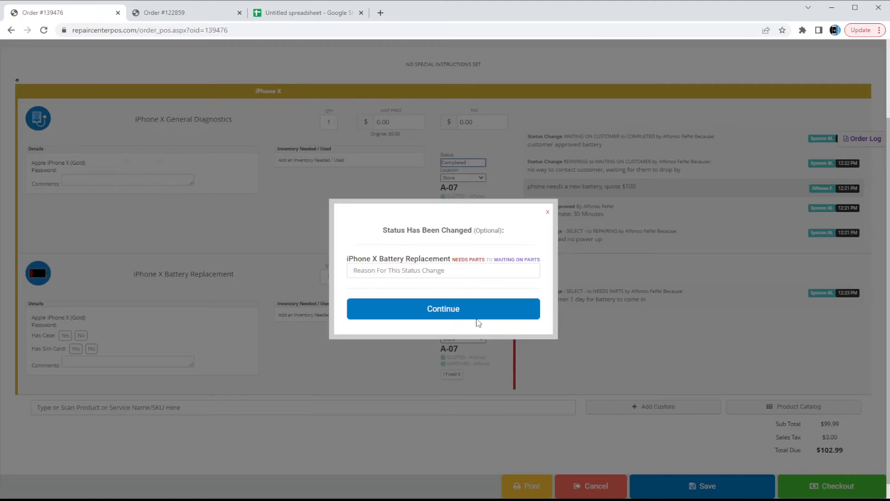
{"action": "left_click", "coordinate": [496, 271]}
{"action": "type", "text": "ordered"}
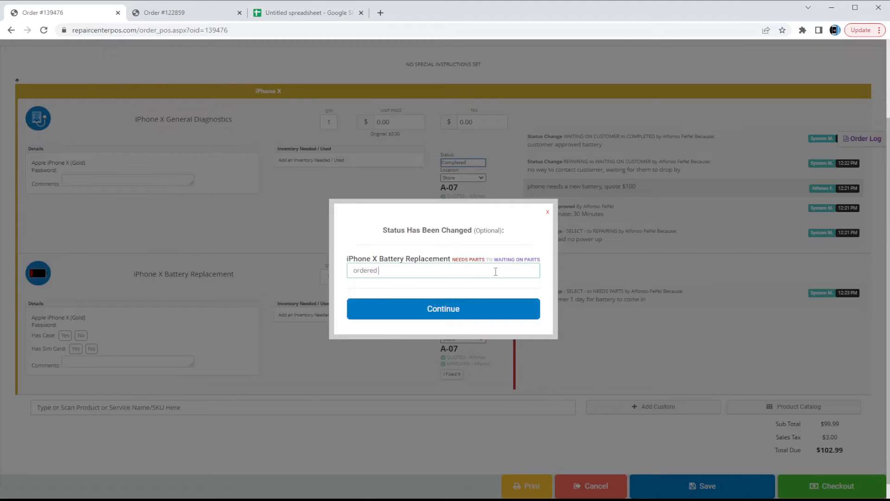
{"action": "type", "text": " battery, should be here tomorrow"}
{"action": "key", "text": "Return"}
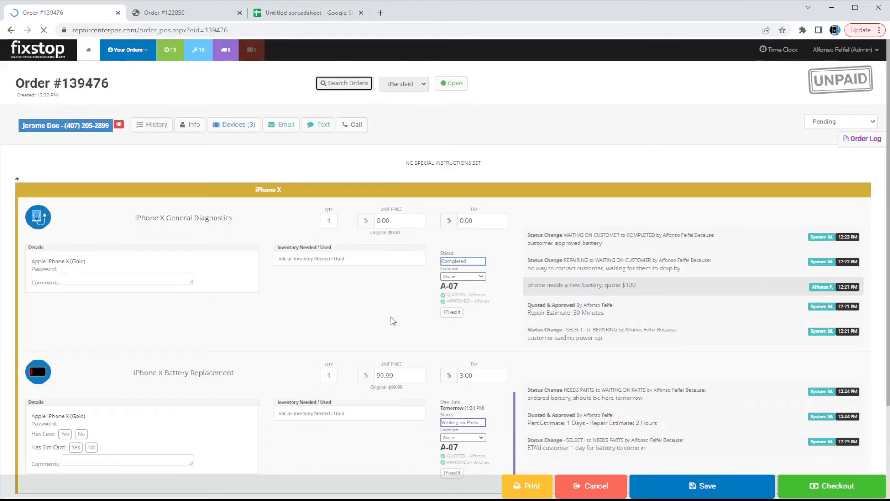
{"action": "scroll", "coordinate": [379, 302], "scroll_direction": "up", "scroll_amount": 2}
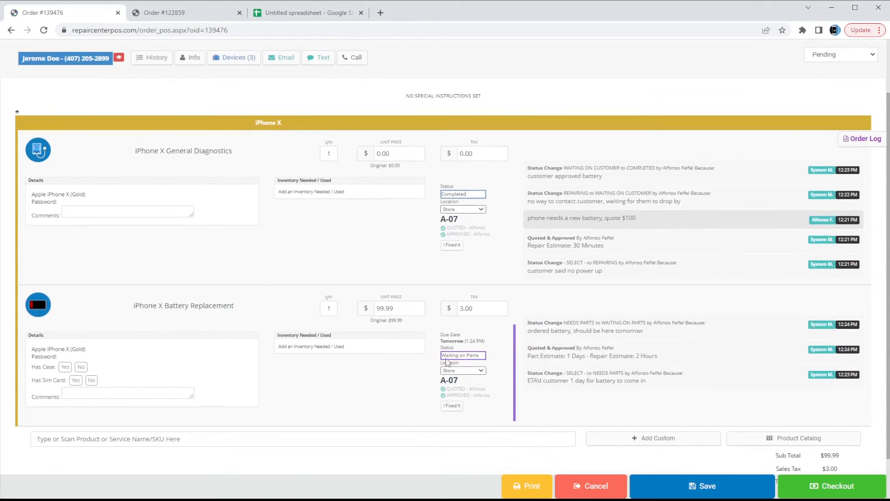
{"action": "mouse_move", "coordinate": [599, 371]}
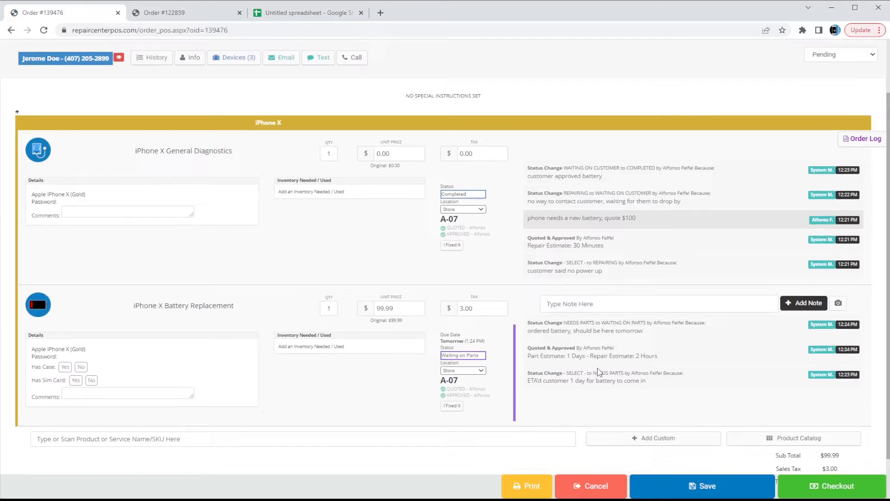
{"action": "mouse_move", "coordinate": [585, 357]}
{"action": "left_mouse_down"}
{"action": "mouse_move", "coordinate": [560, 360]}
{"action": "mouse_move", "coordinate": [568, 360]}
{"action": "left_mouse_up"}
{"action": "left_click", "coordinate": [569, 360]}
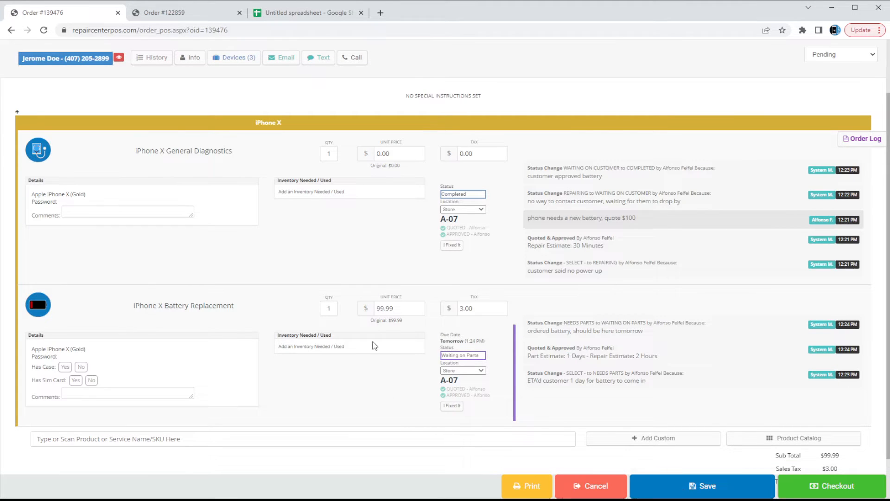
{"action": "scroll", "coordinate": [375, 345], "scroll_direction": "up", "scroll_amount": 2}
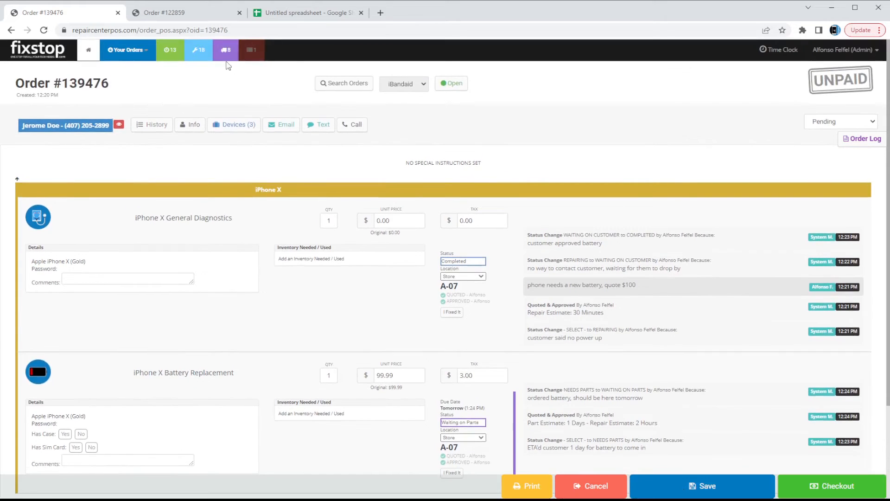
{"action": "left_click", "coordinate": [231, 52]}
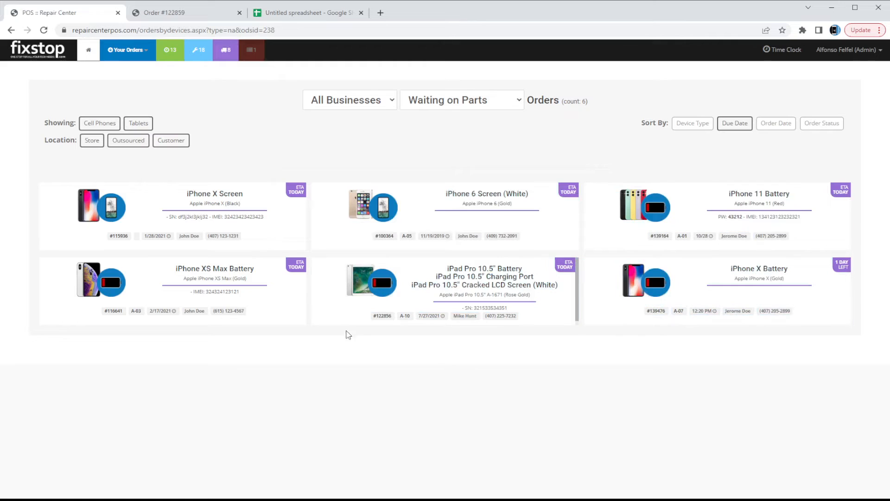
{"action": "left_click", "coordinate": [751, 294]}
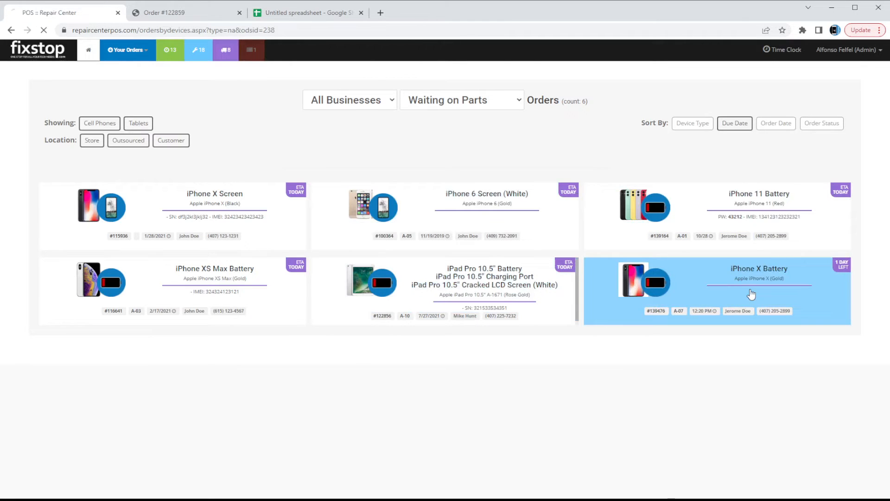
{"action": "scroll", "coordinate": [358, 294], "scroll_direction": "down", "scroll_amount": 3}
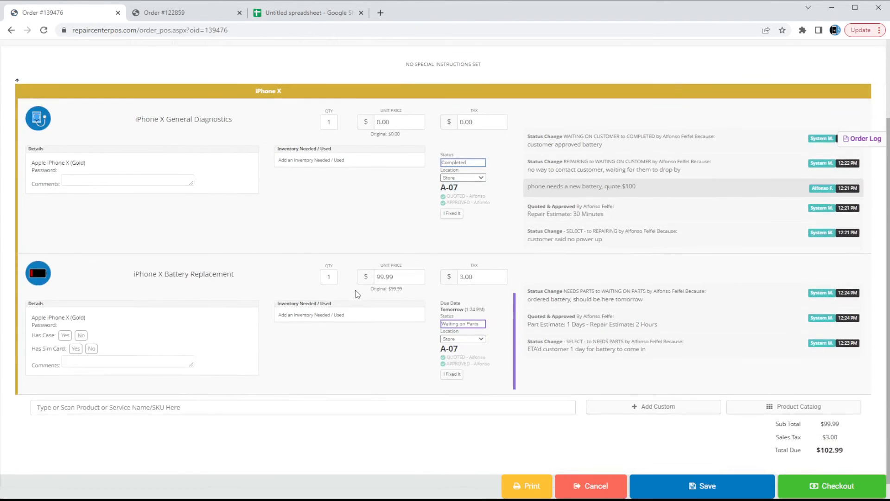
Set the battery replacement to Repairing and save with the reason 'battery is in'.
{"action": "left_click", "coordinate": [479, 343]}
{"action": "left_click", "coordinate": [693, 488]}
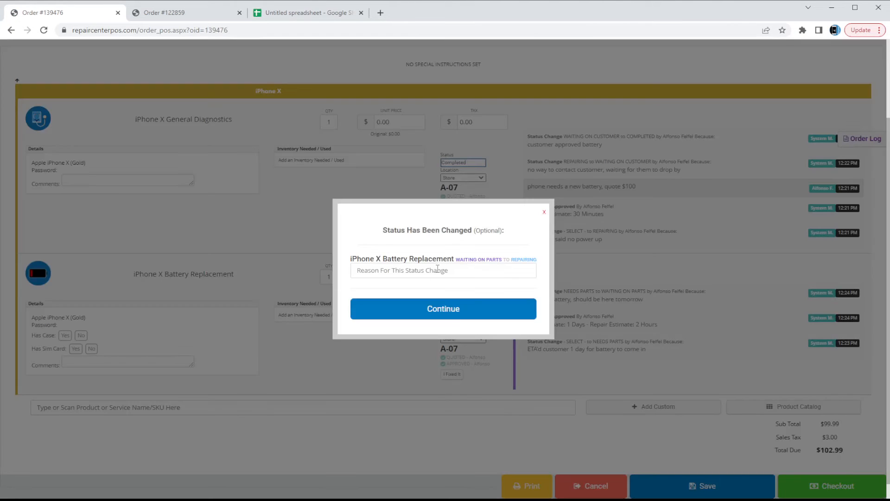
{"action": "left_click", "coordinate": [438, 269]}
{"action": "type", "text": "battery is in"}
{"action": "key", "text": "Return"}
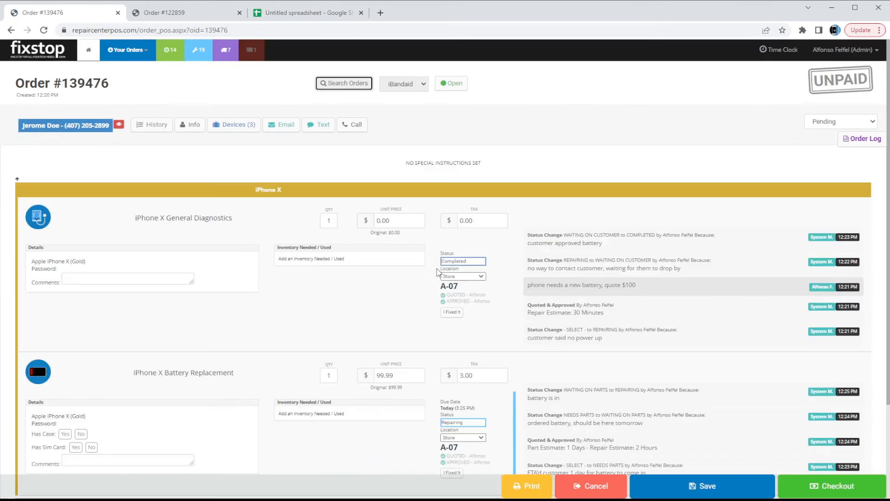
Review the log entry, highlighting the 2-hour repair estimate.
{"action": "scroll", "coordinate": [595, 260], "scroll_direction": "down", "scroll_amount": 3}
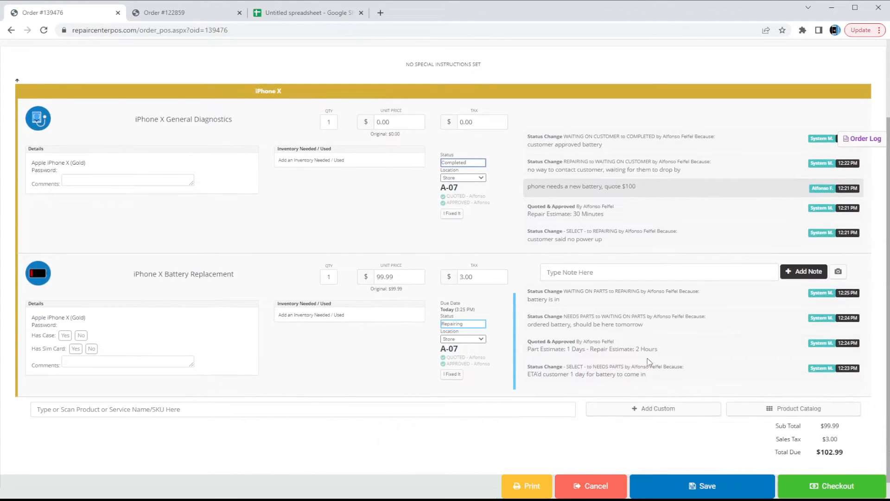
{"action": "left_click_drag", "start_coordinate": [657, 350], "coordinate": [632, 352]}
{"action": "left_click", "coordinate": [635, 354]}
{"action": "scroll", "coordinate": [622, 348], "scroll_direction": "up", "scroll_amount": 2}
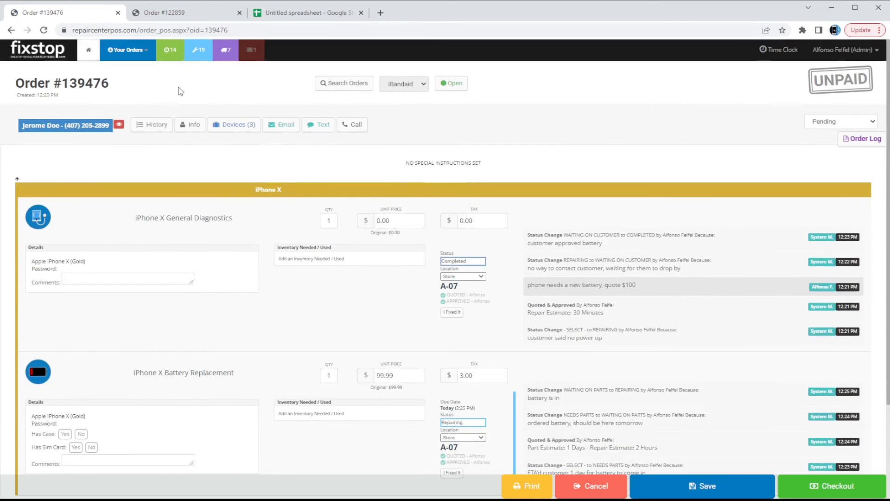
{"action": "scroll", "coordinate": [260, 134], "scroll_direction": "down", "scroll_amount": 2}
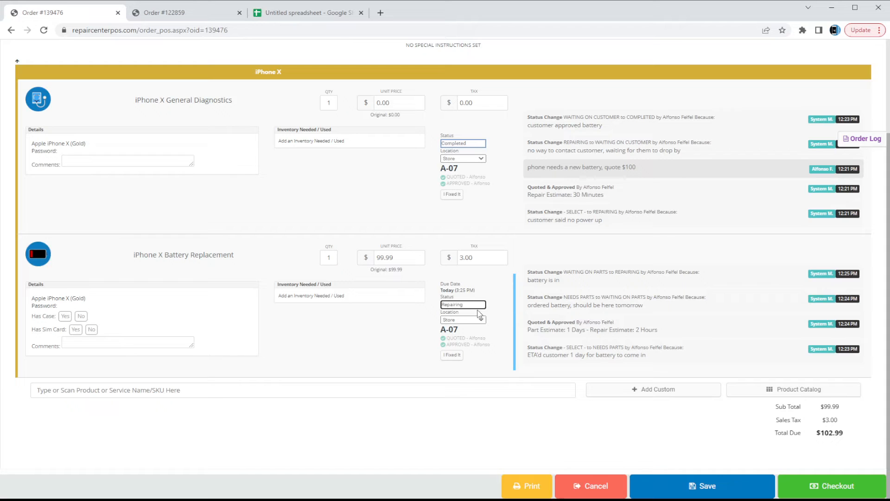
Change the battery replacement to Needs To Be Called and save with reason 'device fixed'.
{"action": "left_click", "coordinate": [479, 366]}
{"action": "scroll", "coordinate": [612, 349], "scroll_direction": "up", "scroll_amount": 1}
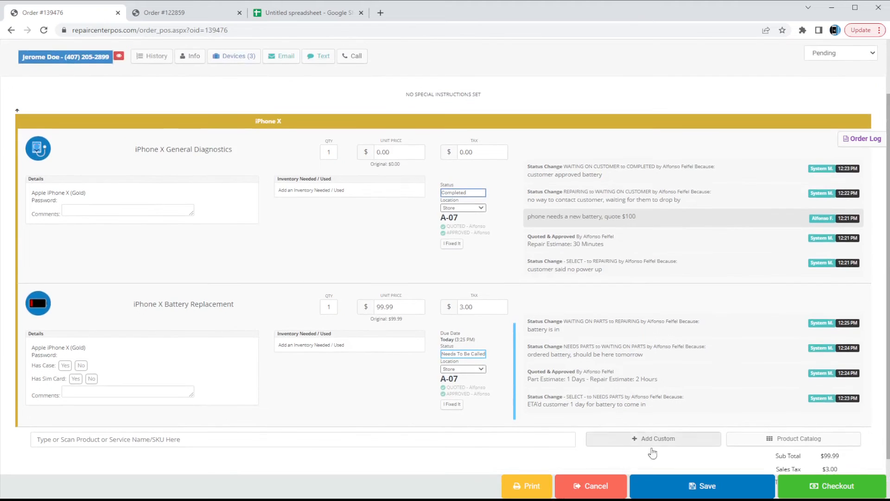
{"action": "left_click", "coordinate": [700, 484]}
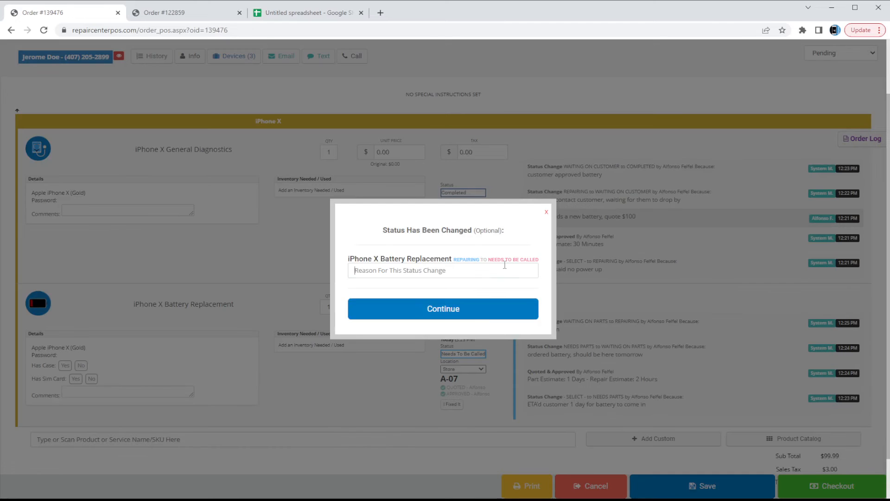
{"action": "type", "text": "d"}
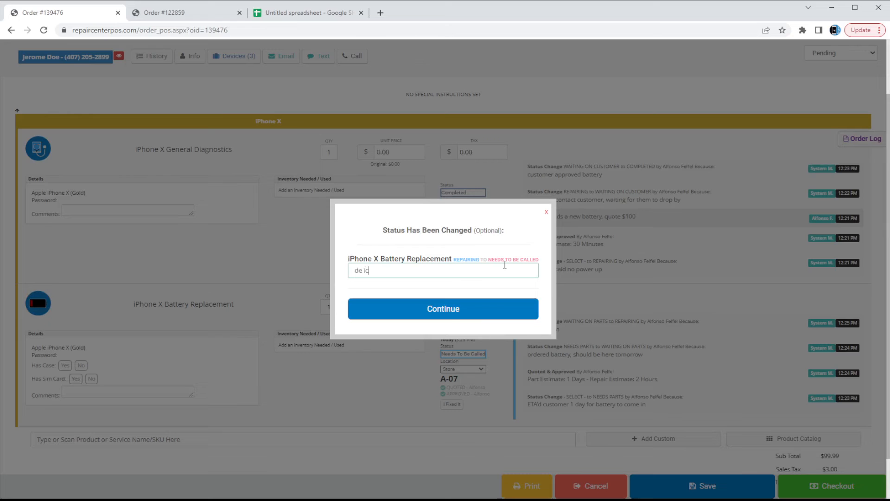
{"action": "type", "text": "evice fixed"}
{"action": "key", "text": "Return"}
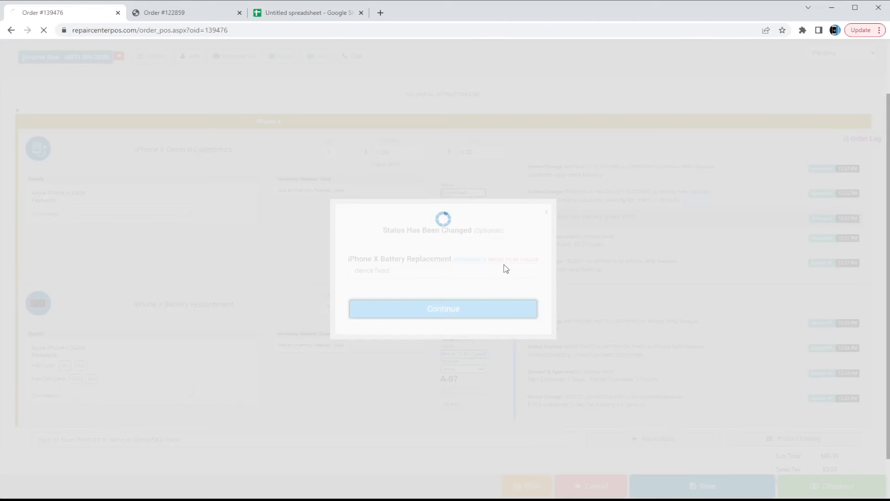
Mark it fixed, checking Battery, Buttons, Cameras, Cleaned and Charged, with 30 minutes spent.
{"action": "left_click", "coordinate": [453, 377]}
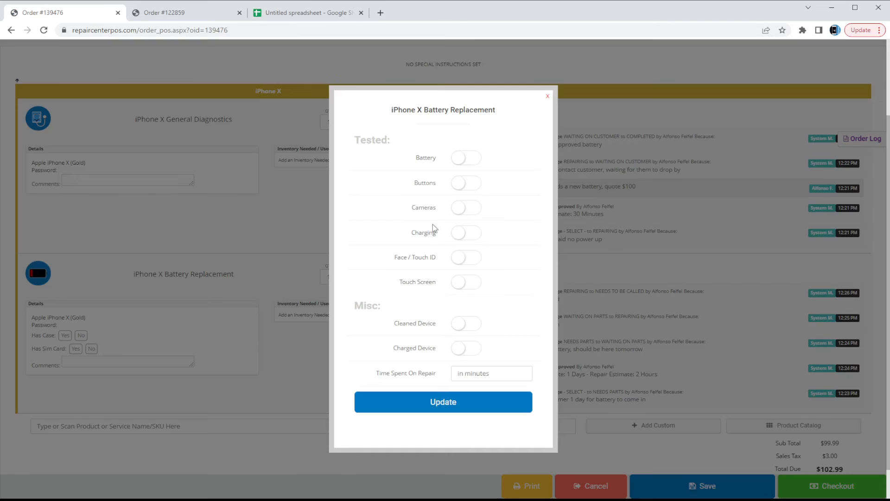
{"action": "left_click", "coordinate": [467, 159]}
{"action": "left_click", "coordinate": [466, 183]}
{"action": "left_click", "coordinate": [464, 208]}
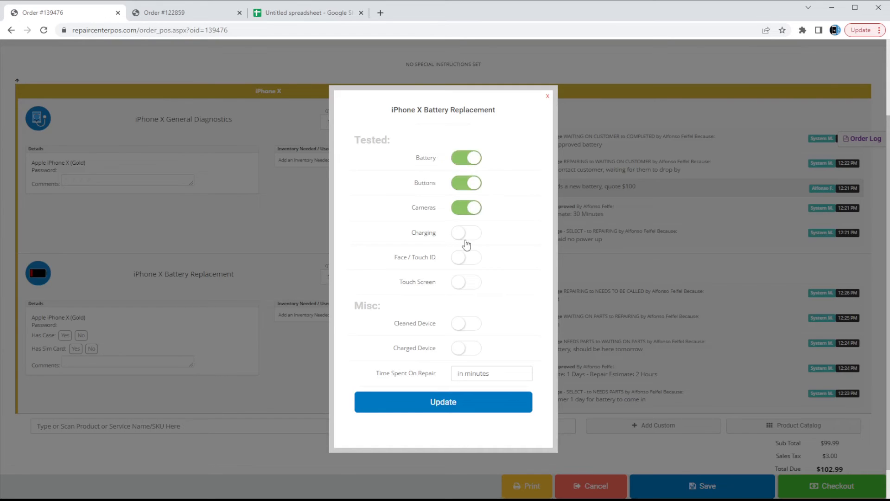
{"action": "left_click", "coordinate": [461, 327]}
{"action": "left_click", "coordinate": [465, 348]}
{"action": "left_click", "coordinate": [489, 376]}
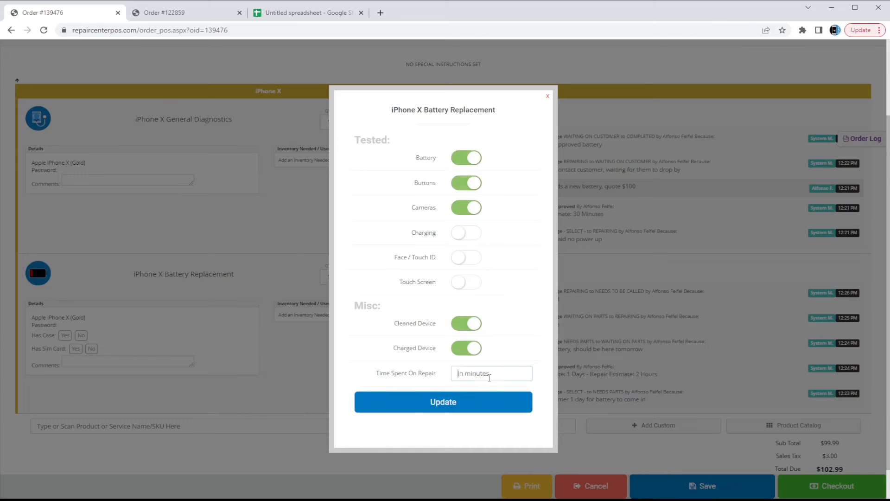
{"action": "type", "text": "30"}
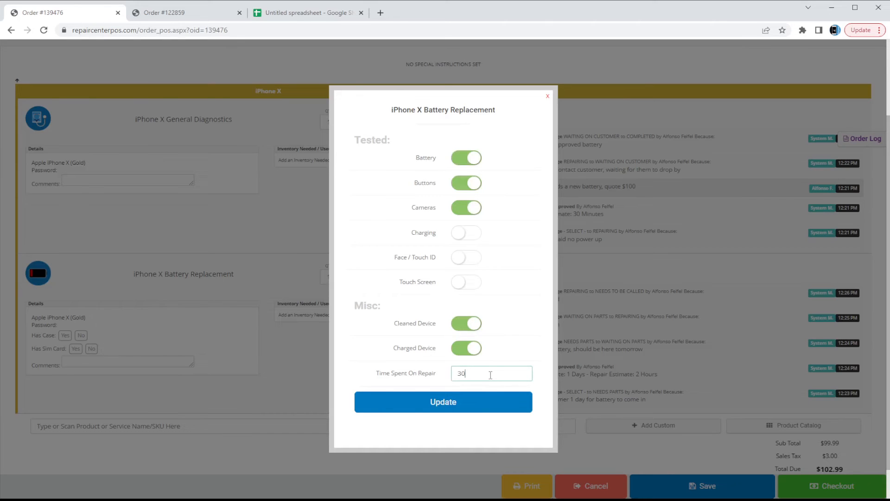
{"action": "left_click", "coordinate": [474, 410]}
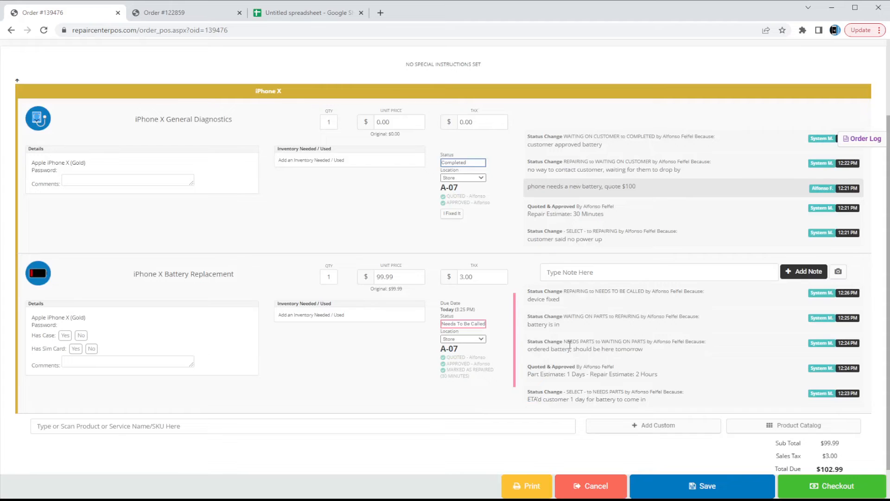
Show the Needs To Be Called orders and reopen order #139476 from the list.
{"action": "scroll", "coordinate": [395, 376], "scroll_direction": "up", "scroll_amount": 2}
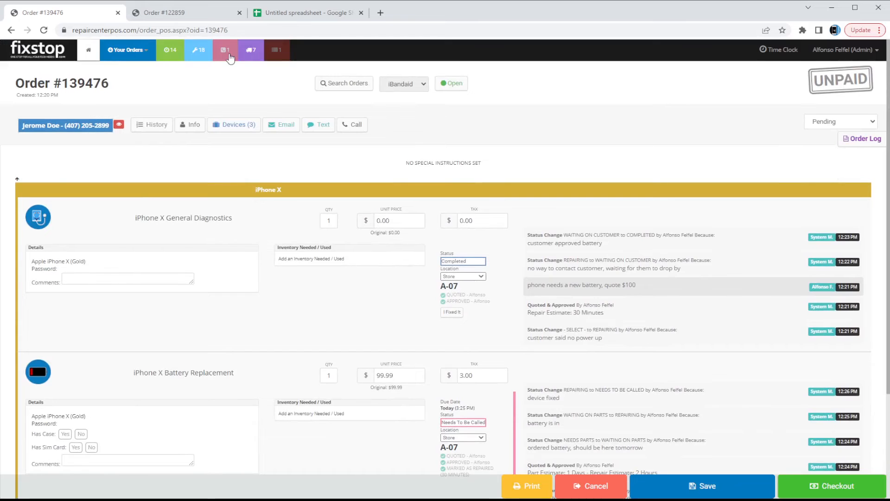
{"action": "left_click", "coordinate": [229, 57]}
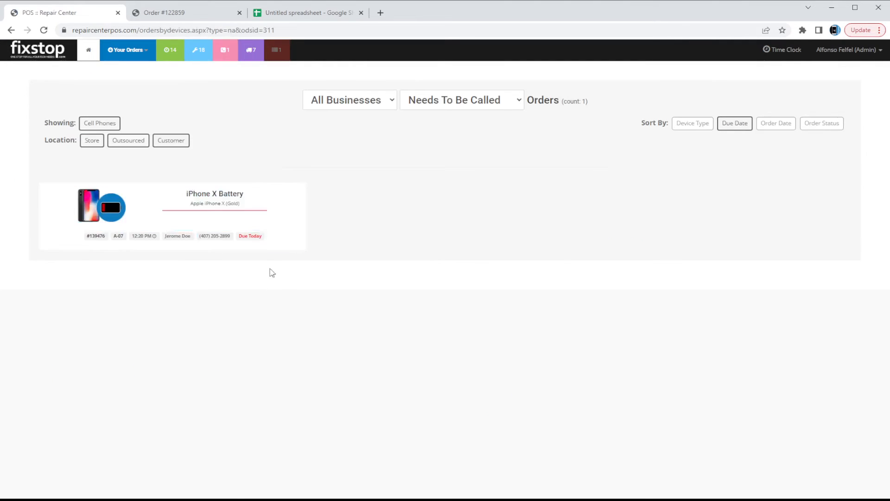
{"action": "left_click", "coordinate": [227, 236]}
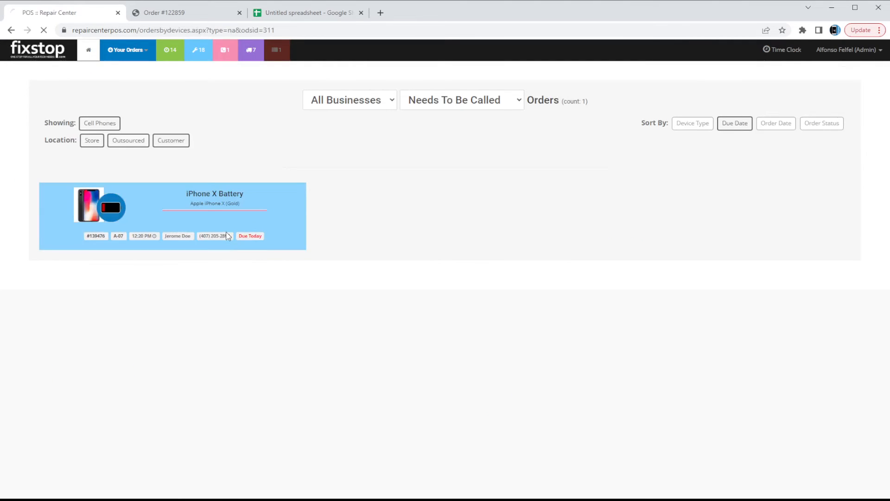
Start and discard a customer text message, then set the battery replacement status to Ready.
{"action": "scroll", "coordinate": [463, 295], "scroll_direction": "down", "scroll_amount": 2}
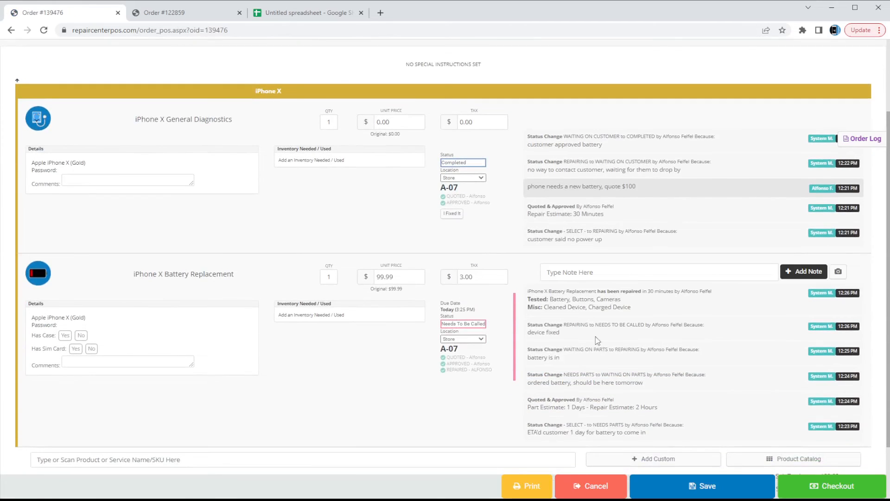
{"action": "scroll", "coordinate": [474, 334], "scroll_direction": "up", "scroll_amount": 2}
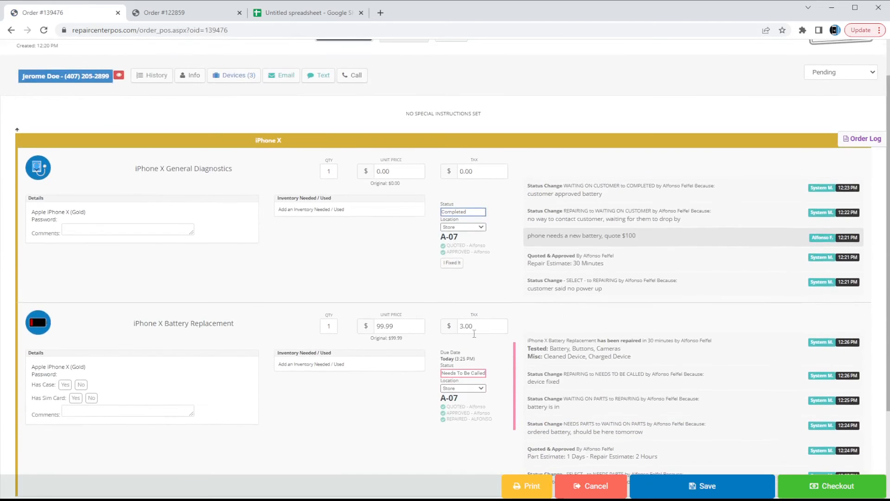
{"action": "left_click", "coordinate": [330, 74]}
{"action": "left_click", "coordinate": [490, 75]}
{"action": "scroll", "coordinate": [448, 342], "scroll_direction": "down", "scroll_amount": 1}
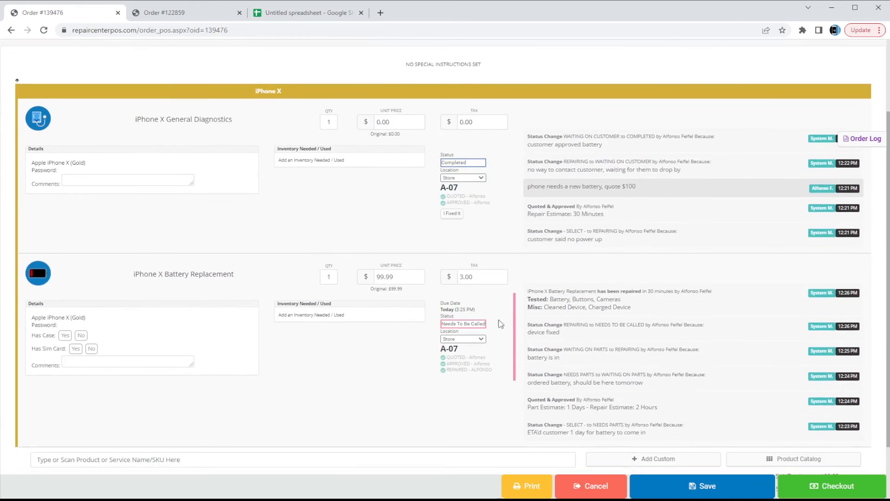
{"action": "left_click", "coordinate": [470, 343]}
Push the due date 3 days to 11/12/22 and save with reason 'customer said they'll pick it up'.
{"action": "left_click", "coordinate": [456, 309]}
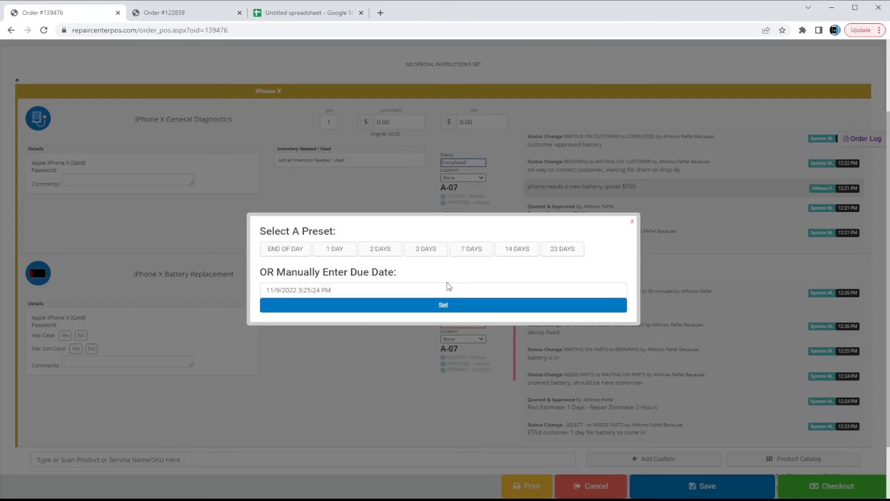
{"action": "left_click", "coordinate": [426, 248]}
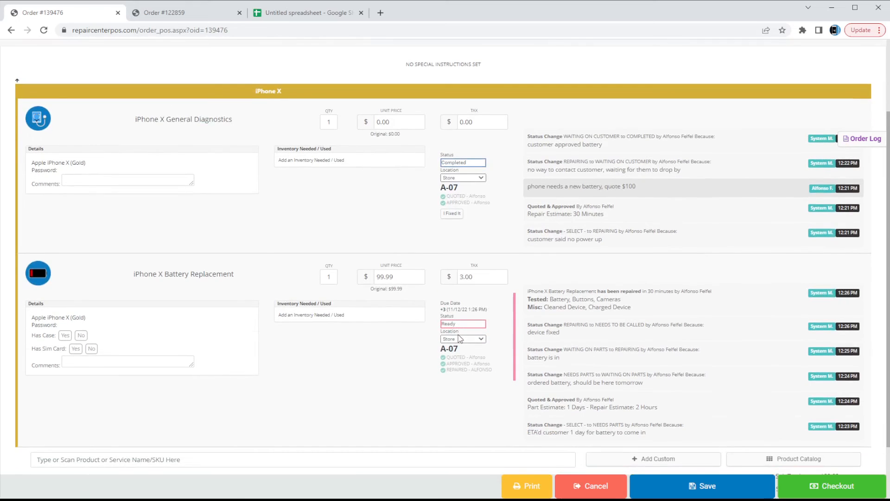
{"action": "left_click", "coordinate": [700, 492]}
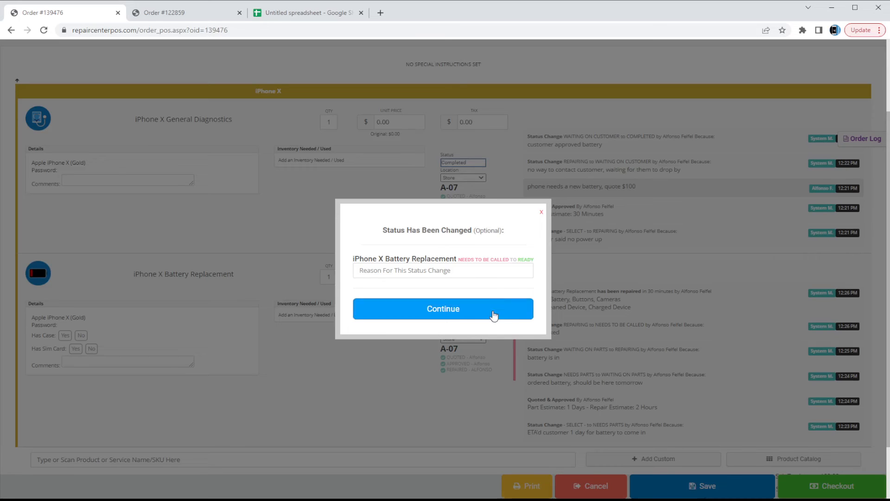
{"action": "left_click", "coordinate": [475, 269]}
{"action": "type", "text": "cus"}
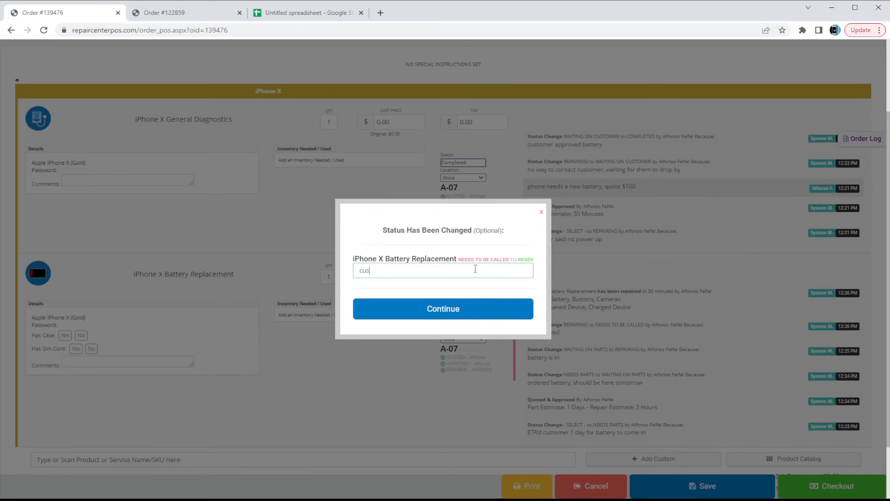
{"action": "type", "text": "tomer said they'll pick it up"}
{"action": "key", "text": "Return"}
{"action": "scroll", "coordinate": [476, 272], "scroll_direction": "down", "scroll_amount": 4}
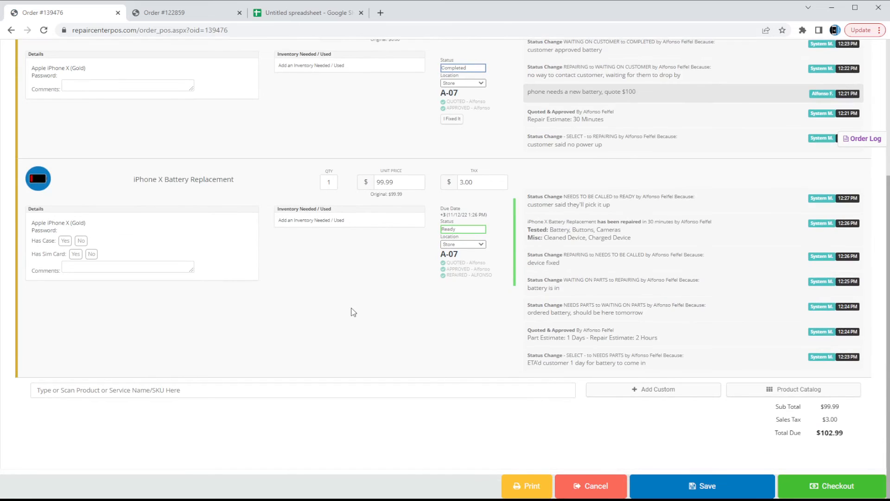
{"action": "scroll", "coordinate": [742, 408], "scroll_direction": "up", "scroll_amount": 3}
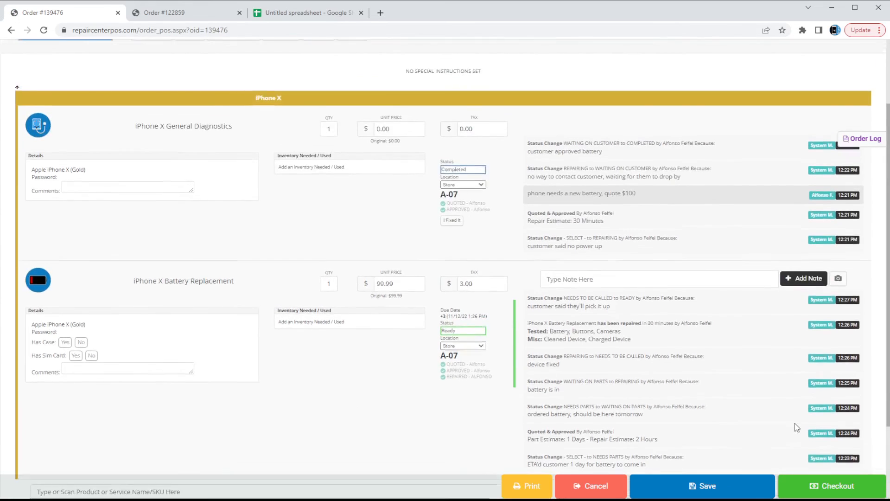
Check out the $102.99 total with $110 cash, giving $7.01 change, and return to the order.
{"action": "left_click", "coordinate": [857, 487]}
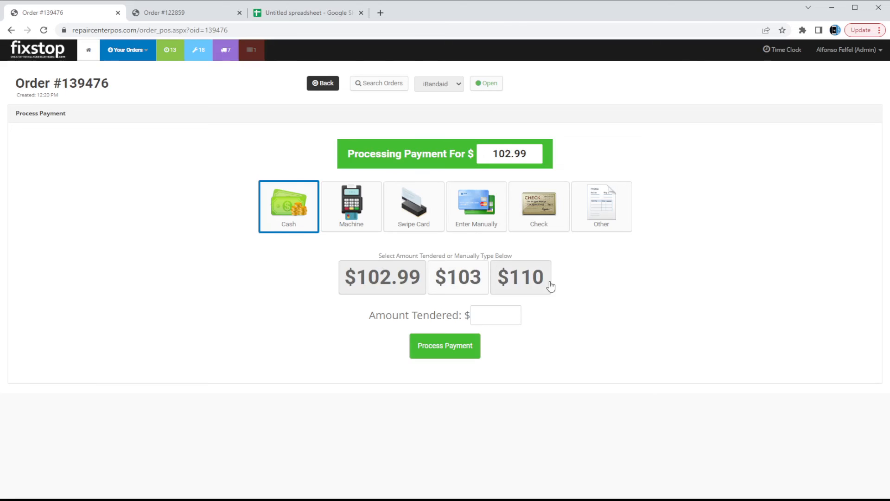
{"action": "left_click", "coordinate": [503, 295]}
{"action": "left_click", "coordinate": [449, 348]}
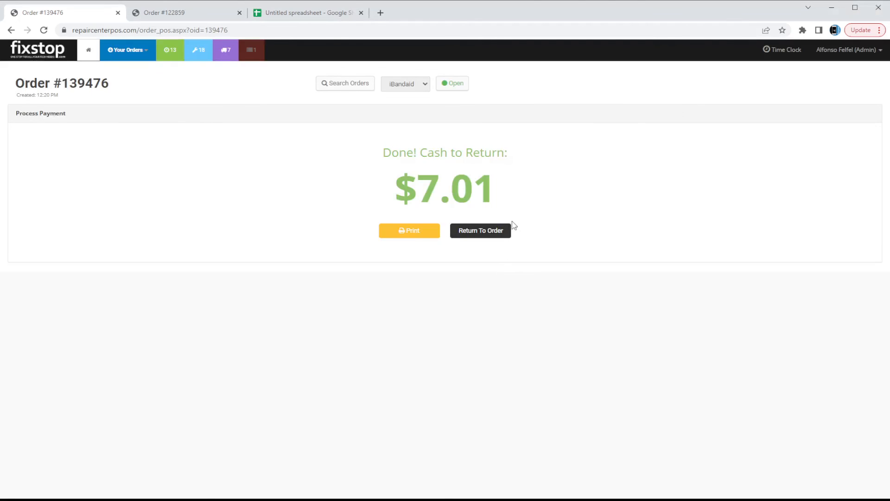
{"action": "left_click", "coordinate": [501, 227]}
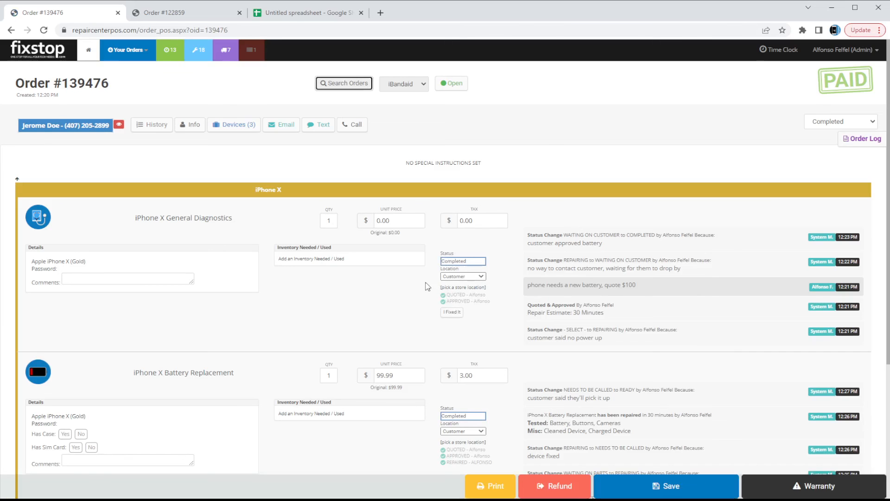
{"action": "mouse_move", "coordinate": [527, 280]}
{"action": "scroll", "coordinate": [510, 292], "scroll_direction": "down", "scroll_amount": 4}
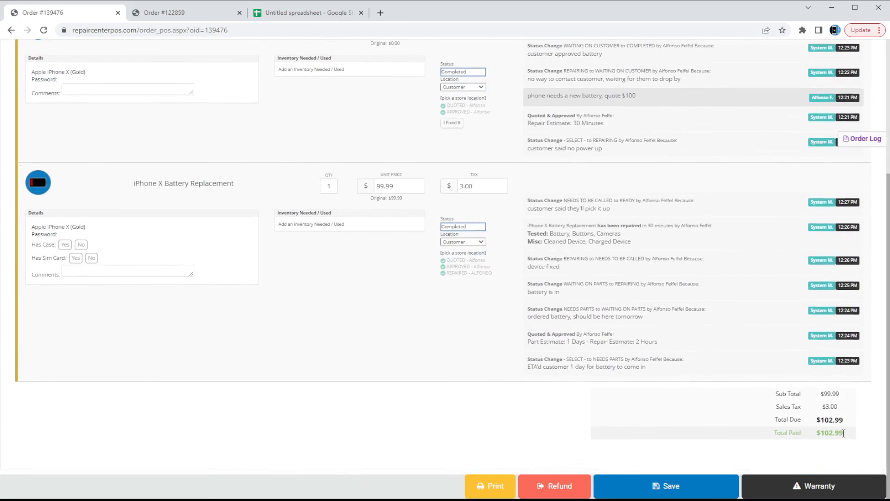
{"action": "scroll", "coordinate": [619, 415], "scroll_direction": "up", "scroll_amount": 2}
{"action": "scroll", "coordinate": [608, 402], "scroll_direction": "up", "scroll_amount": 1}
{"action": "scroll", "coordinate": [609, 402], "scroll_direction": "up", "scroll_amount": 2}
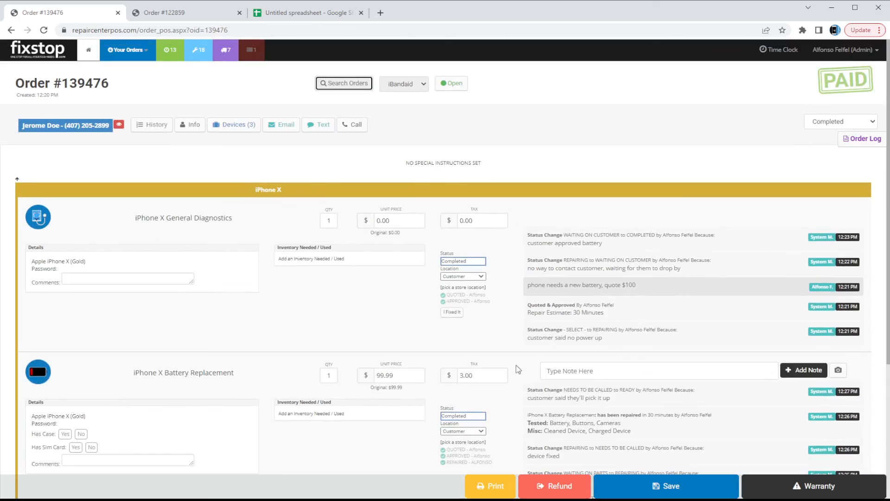
{"action": "scroll", "coordinate": [516, 365], "scroll_direction": "down", "scroll_amount": 4}
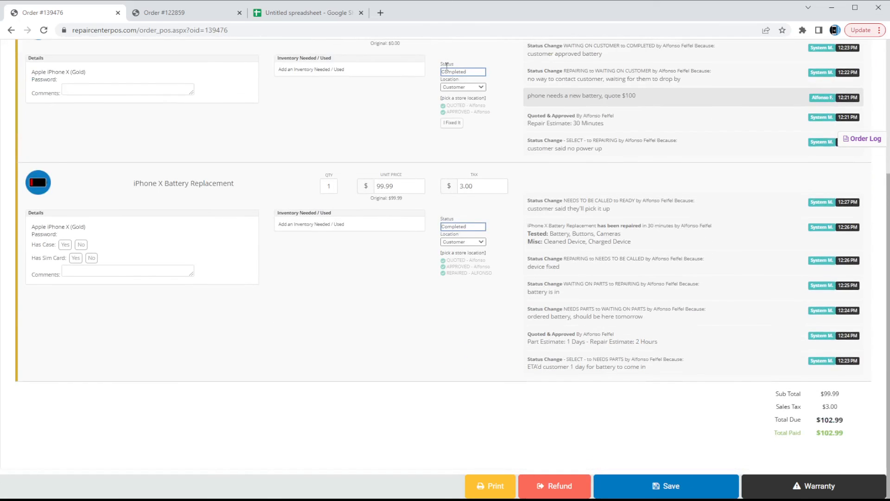